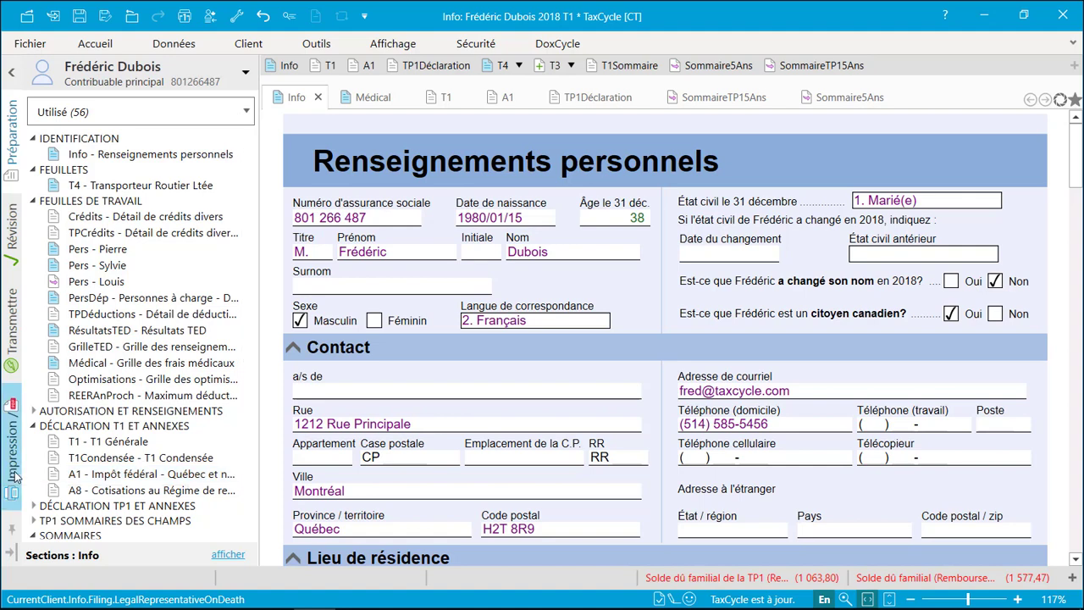
- Show all forms in the print sets, select LM3 in Copie bureau de la TP1 for printing, and restore its default selection
click(14, 476)
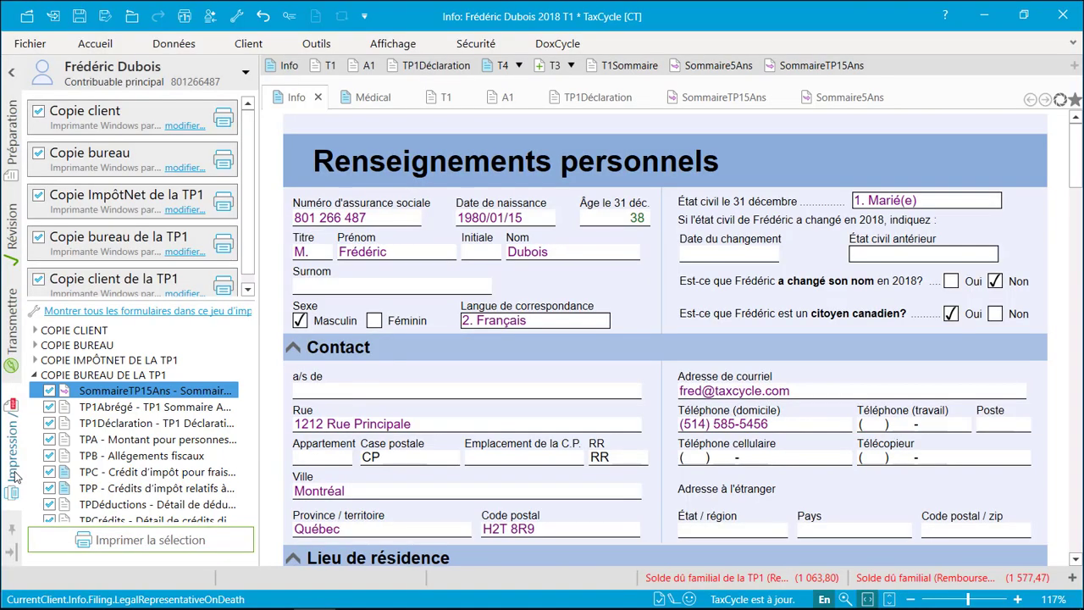
click(88, 312)
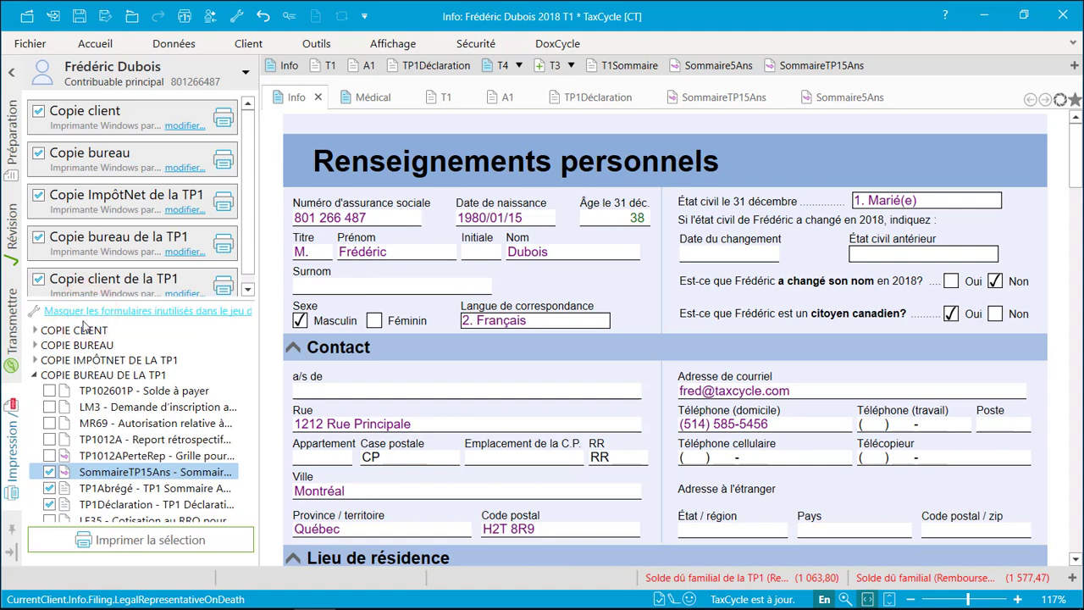
click(49, 407)
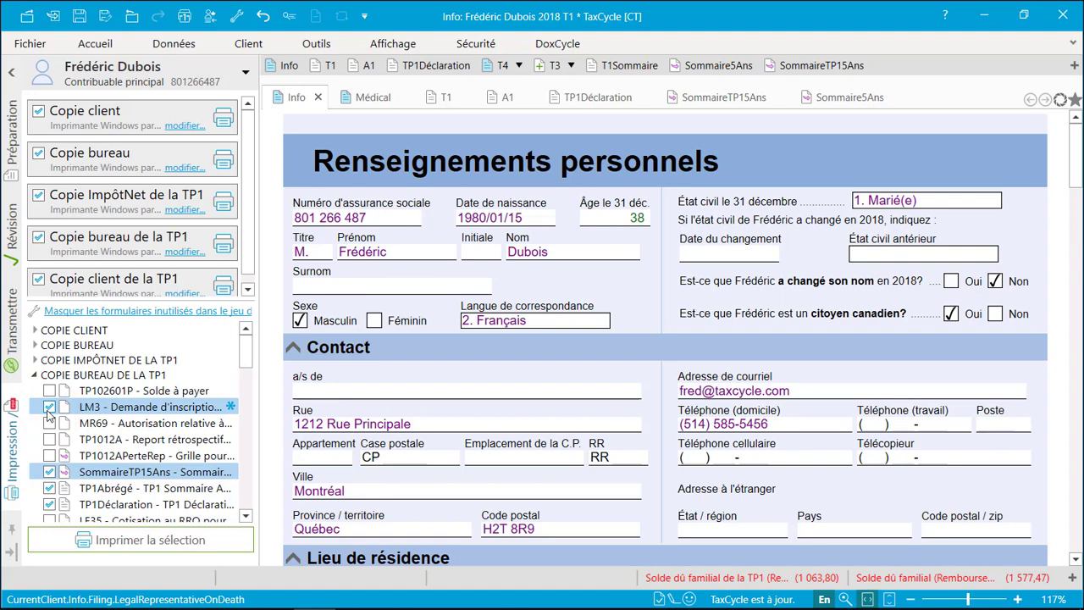
click(231, 408)
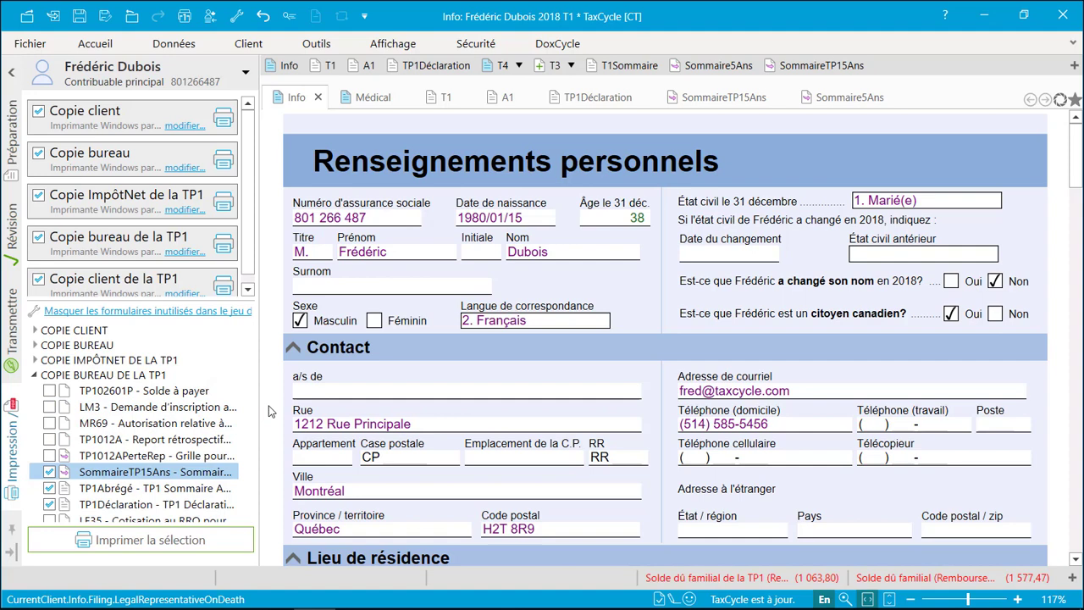
- Set the Copie bureau print set's output to PDF and save these settings for the set
click(193, 168)
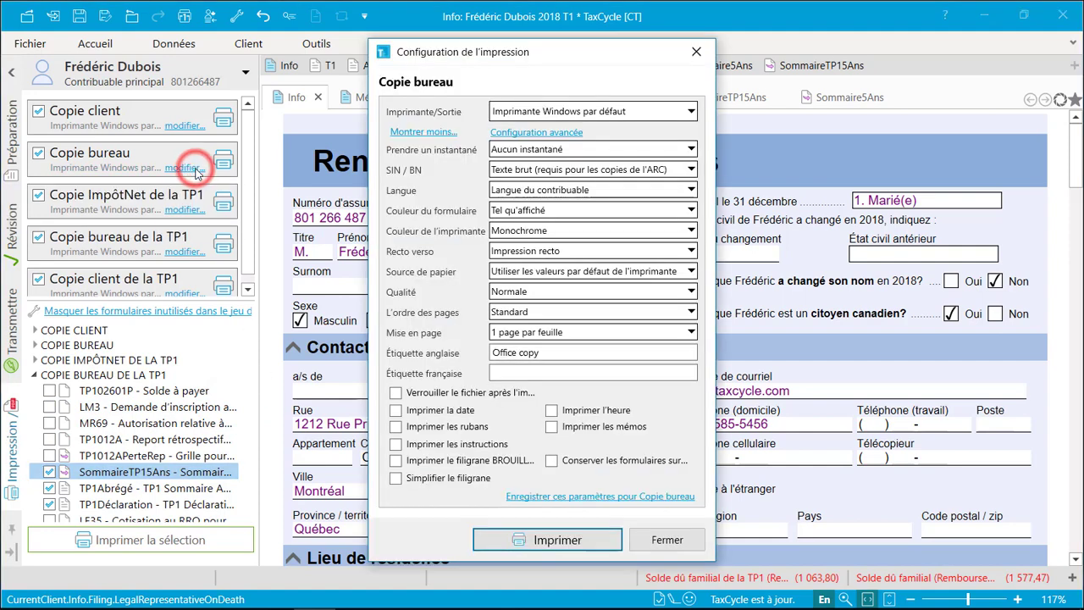
click(691, 111)
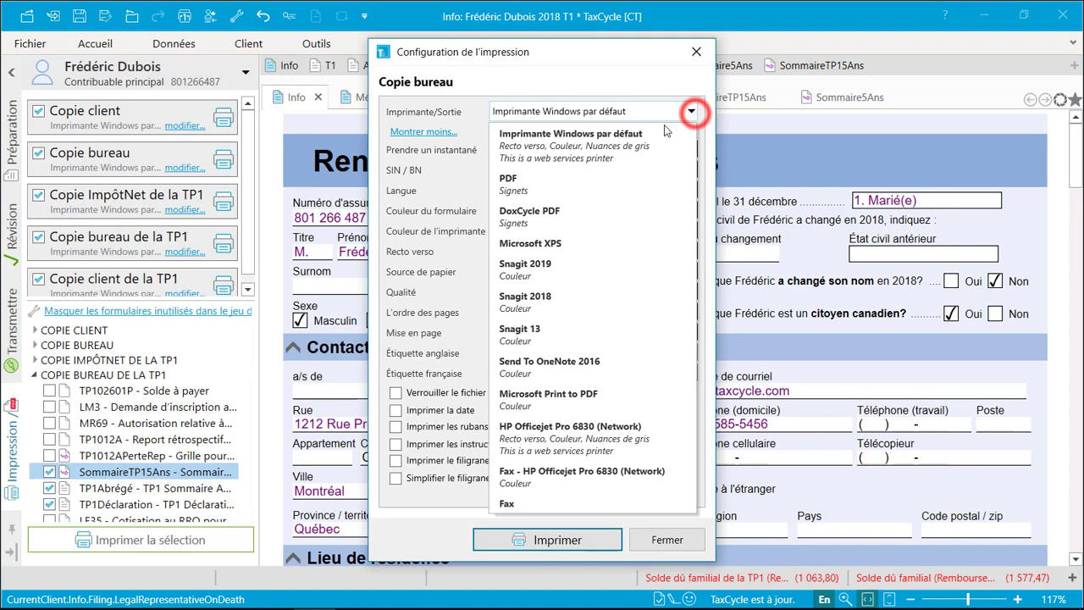
click(519, 194)
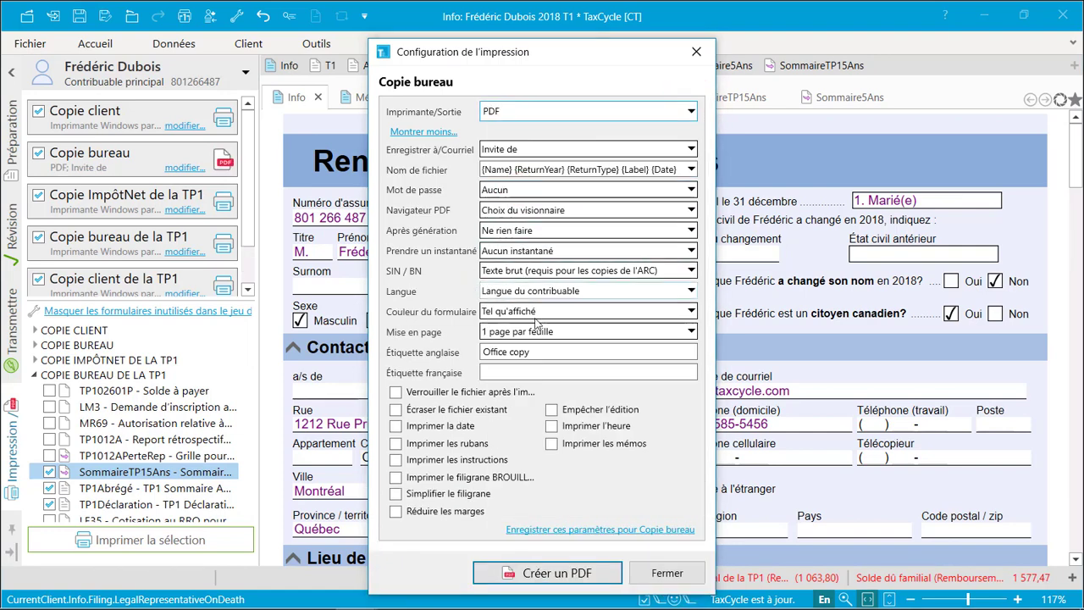
click(598, 530)
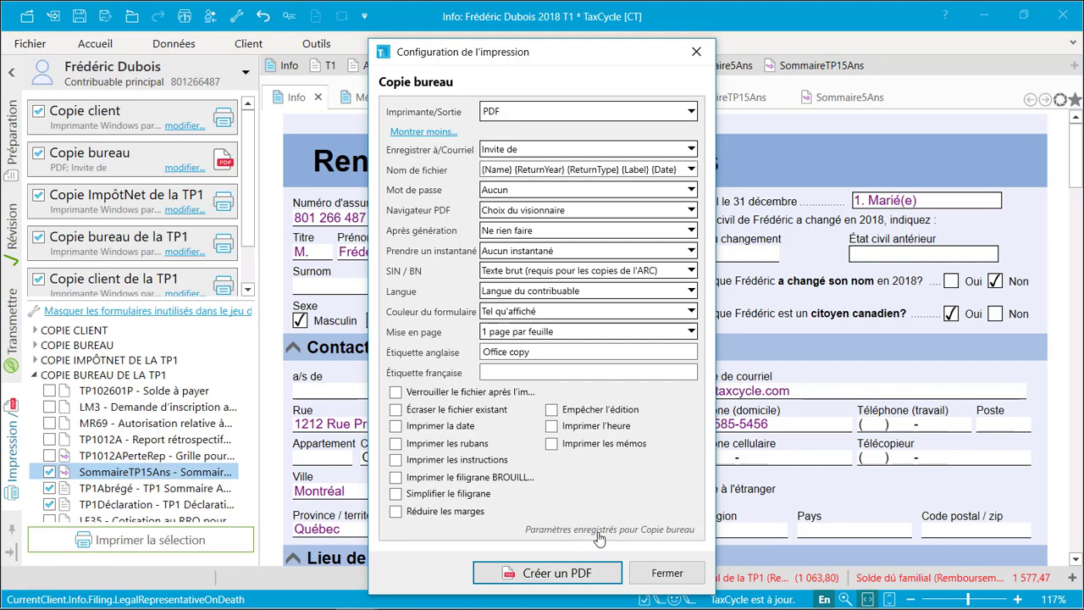
click(656, 574)
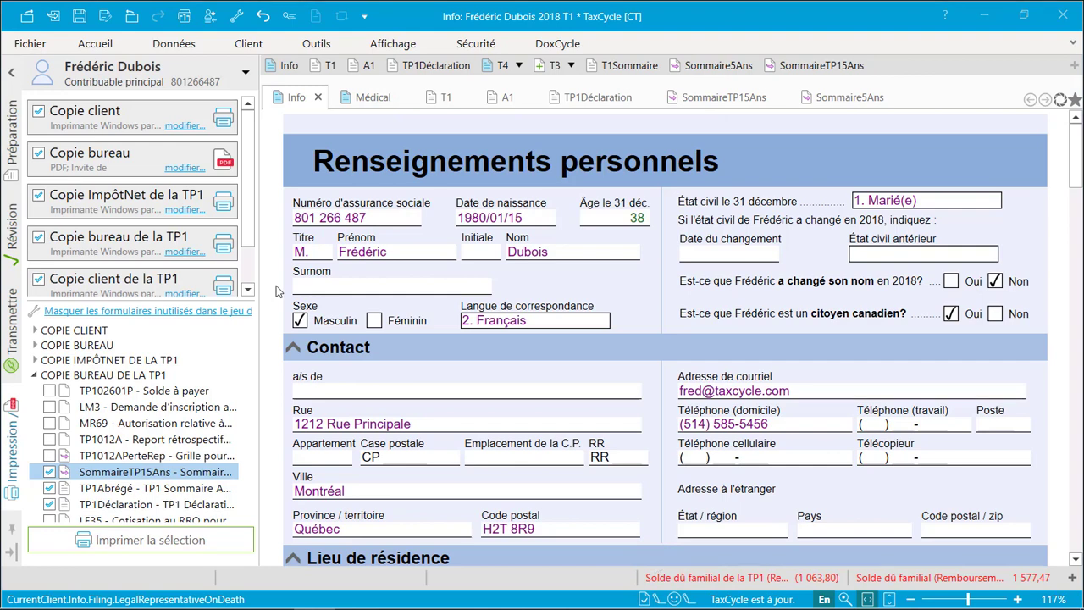
click(227, 172)
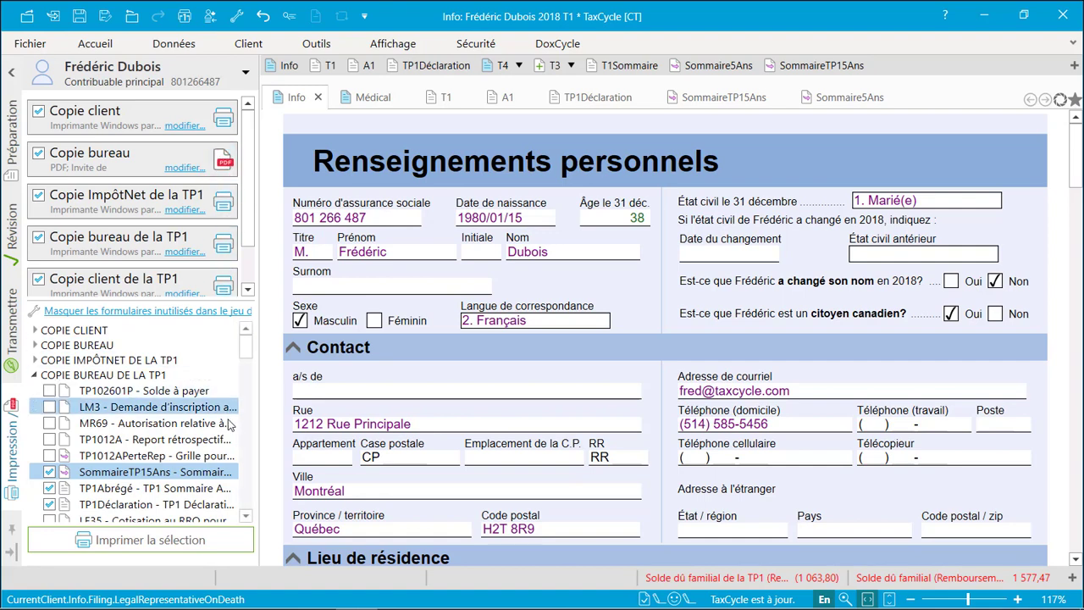
click(229, 549)
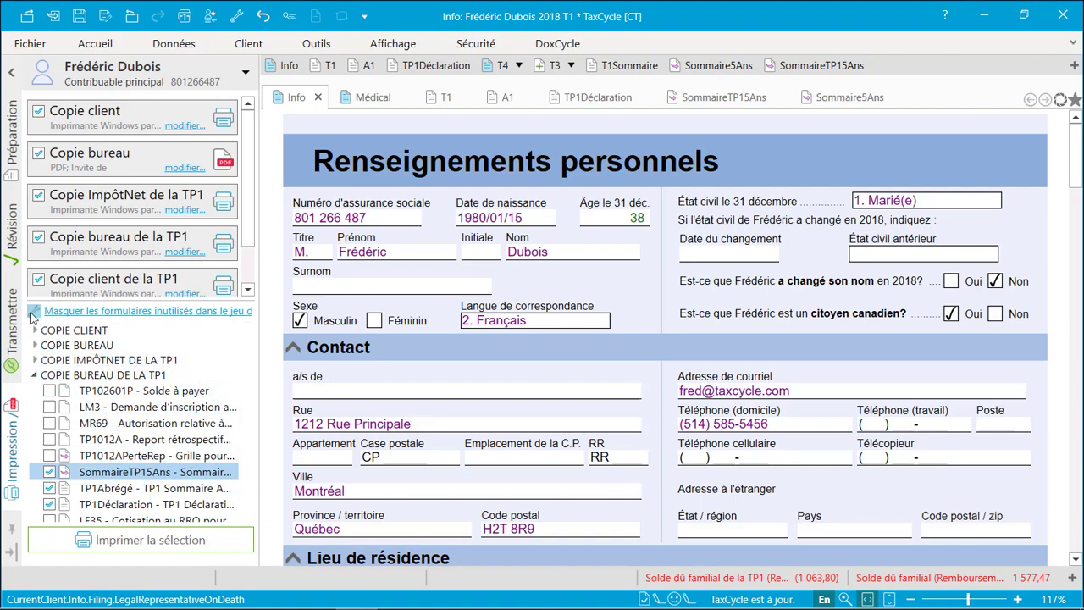
- Open the print set options and rename the Copie client set as Copie client imprimé
click(34, 315)
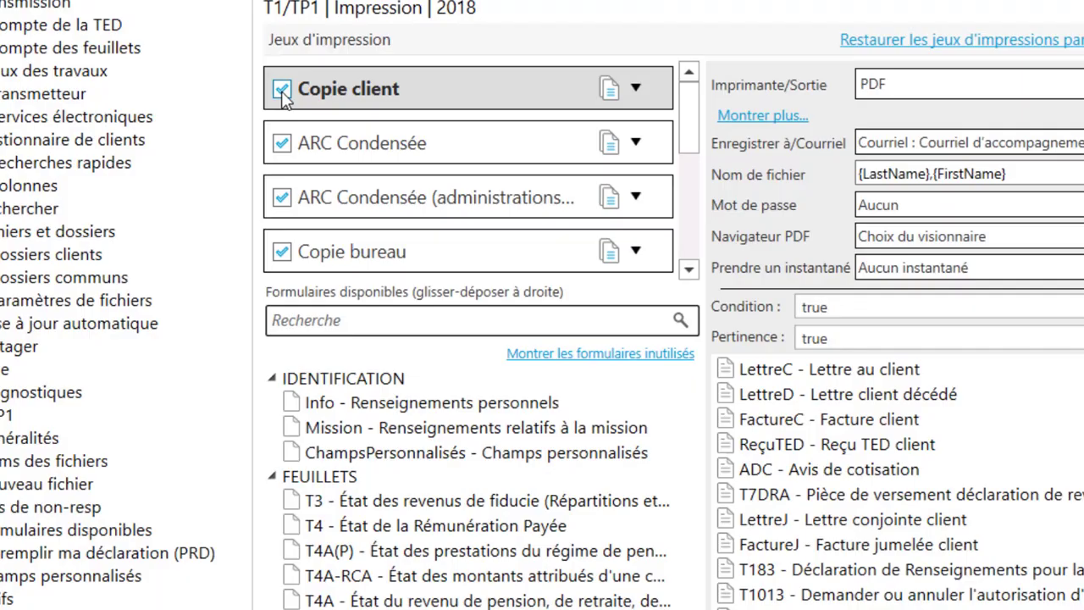
double_click(357, 90)
click(405, 91)
text(imprim)
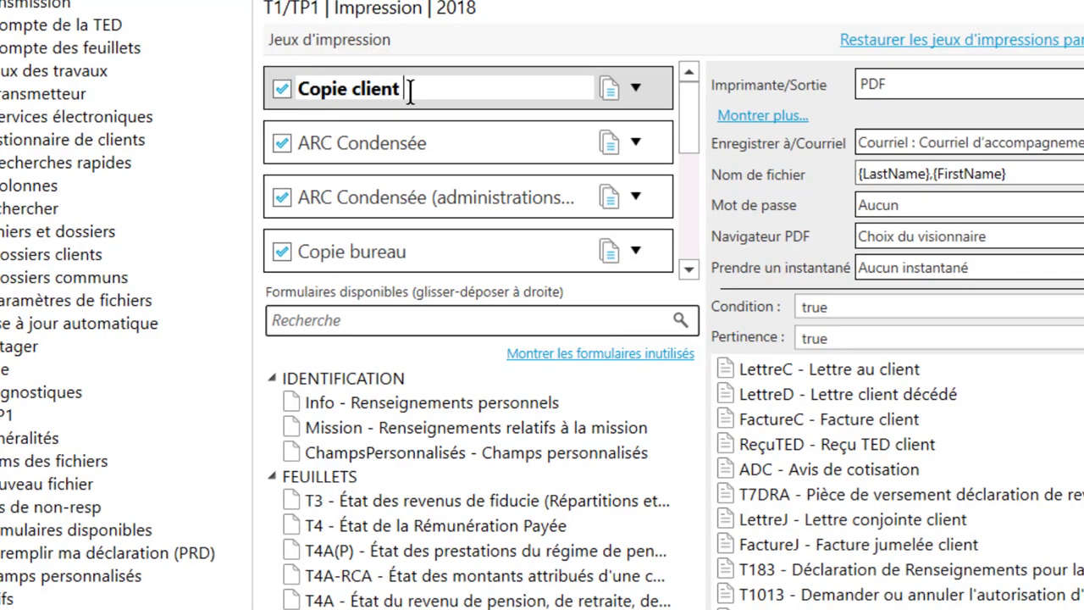
text(é)
key(Return)
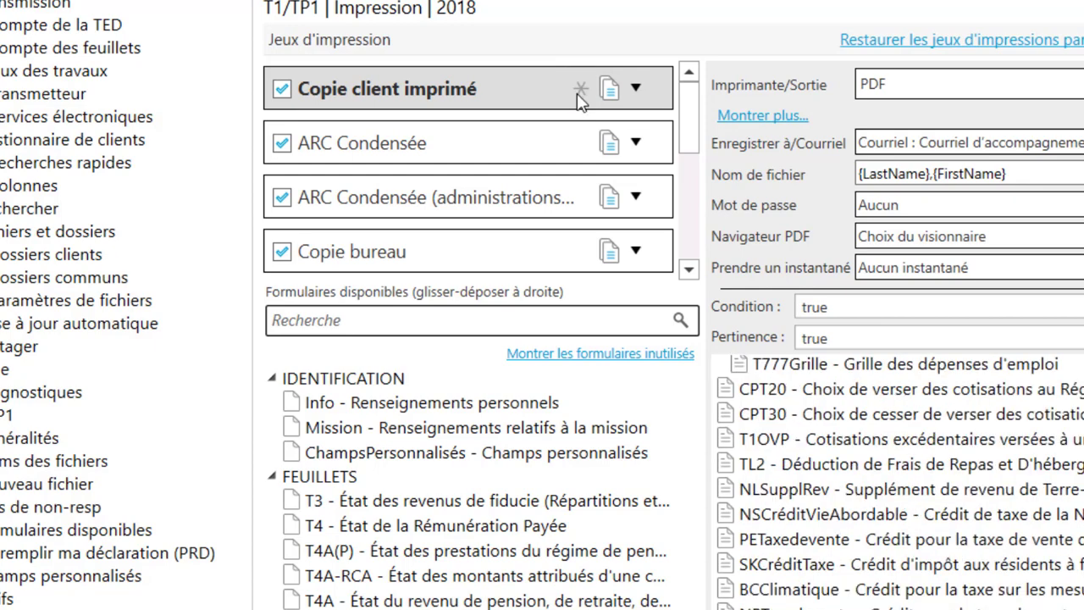
- Check the previous-year copy choices for Copie client imprimé, and move Copie bureau to the top of the print sets
click(635, 92)
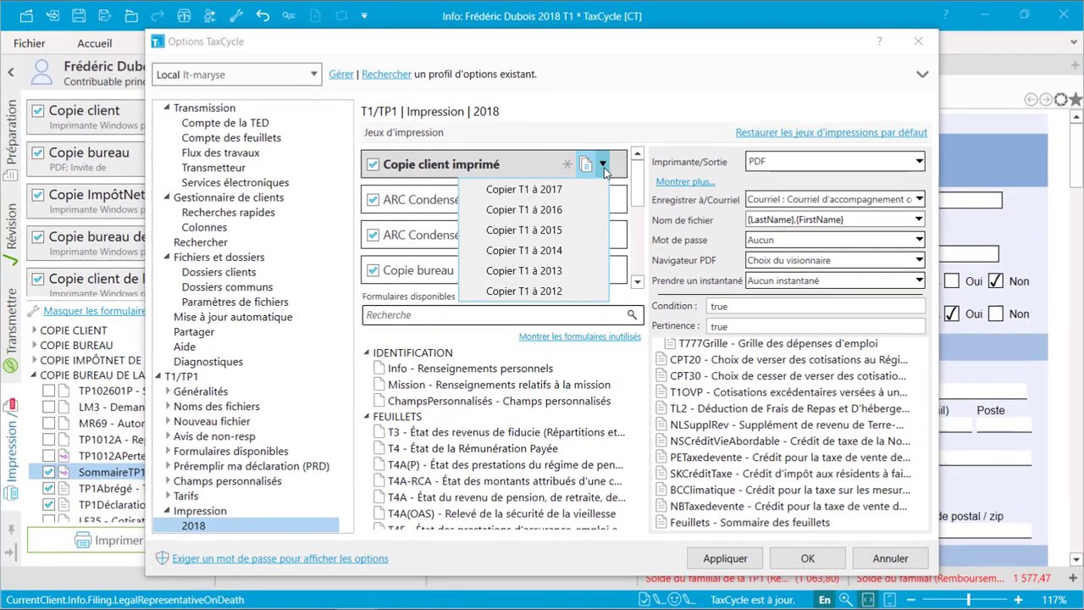
click(630, 124)
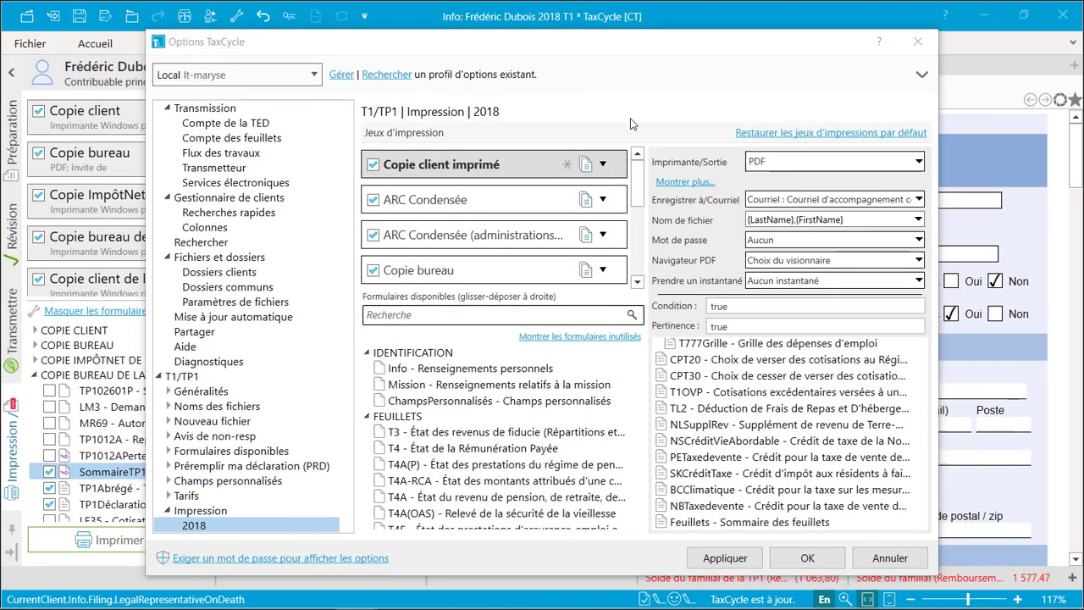
click(491, 264)
drag(487, 257, 495, 166)
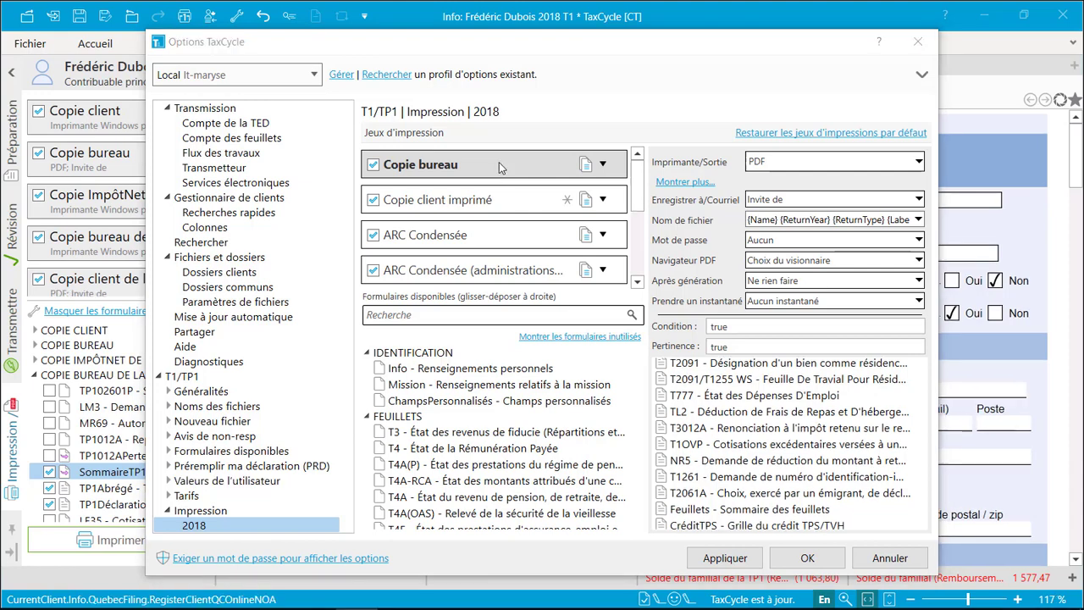
- In the Copie client de la TP1 print set, search all available forms for tp1 and add TP1Sommaire2Ans at the start
drag(636, 179, 650, 269)
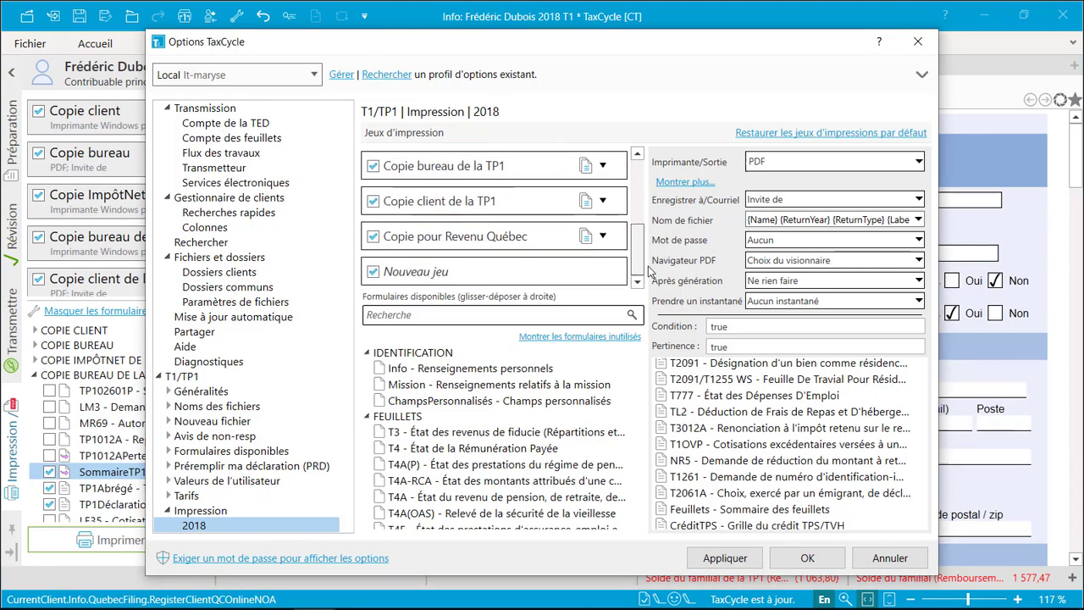
click(437, 274)
click(454, 206)
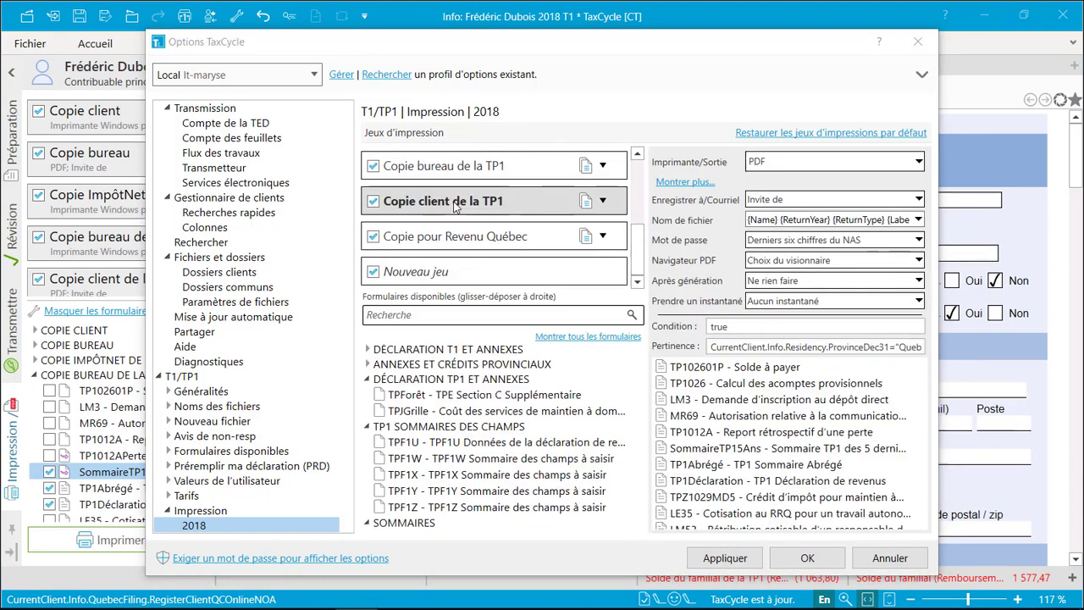
click(453, 202)
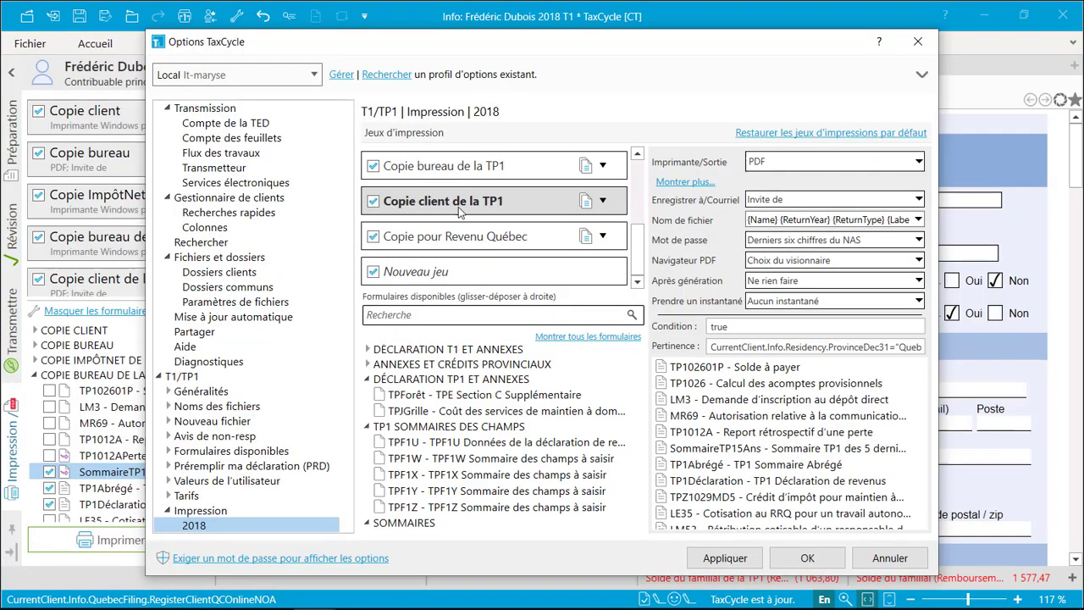
click(561, 337)
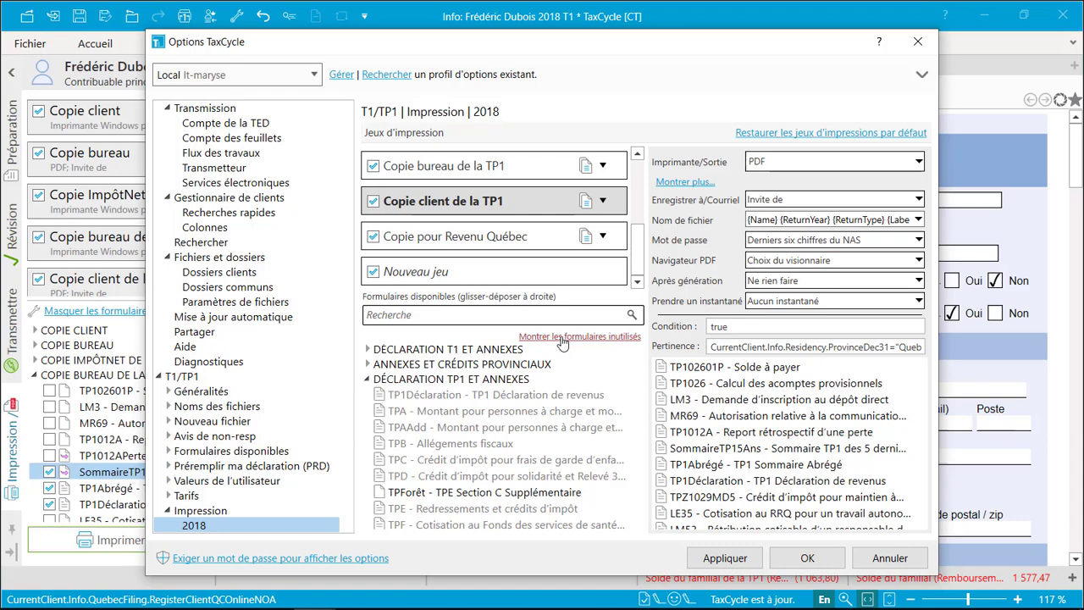
click(428, 315)
text(tp1)
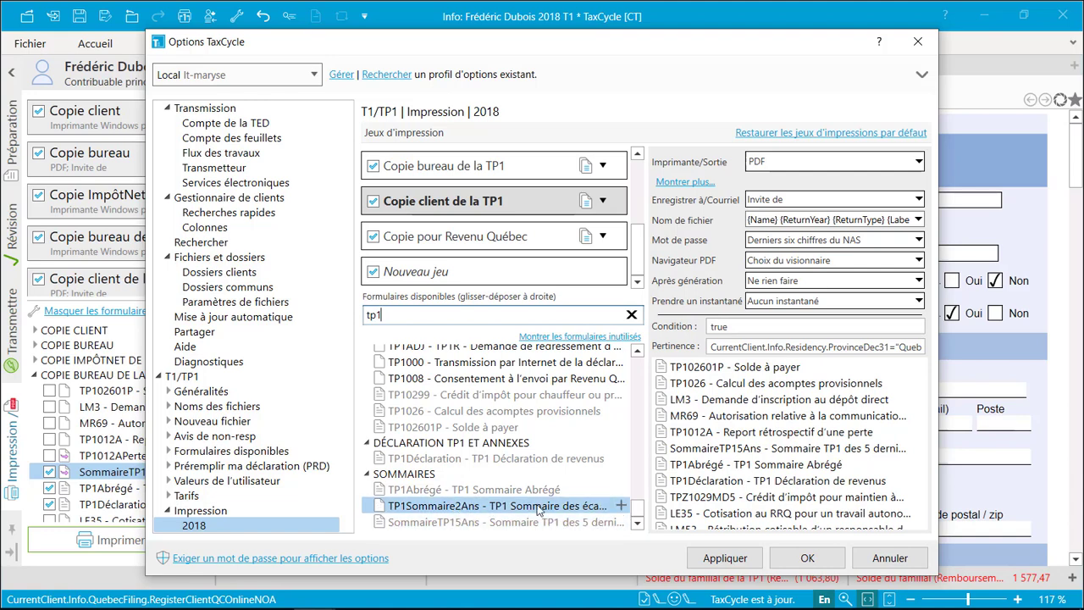
drag(540, 507, 668, 367)
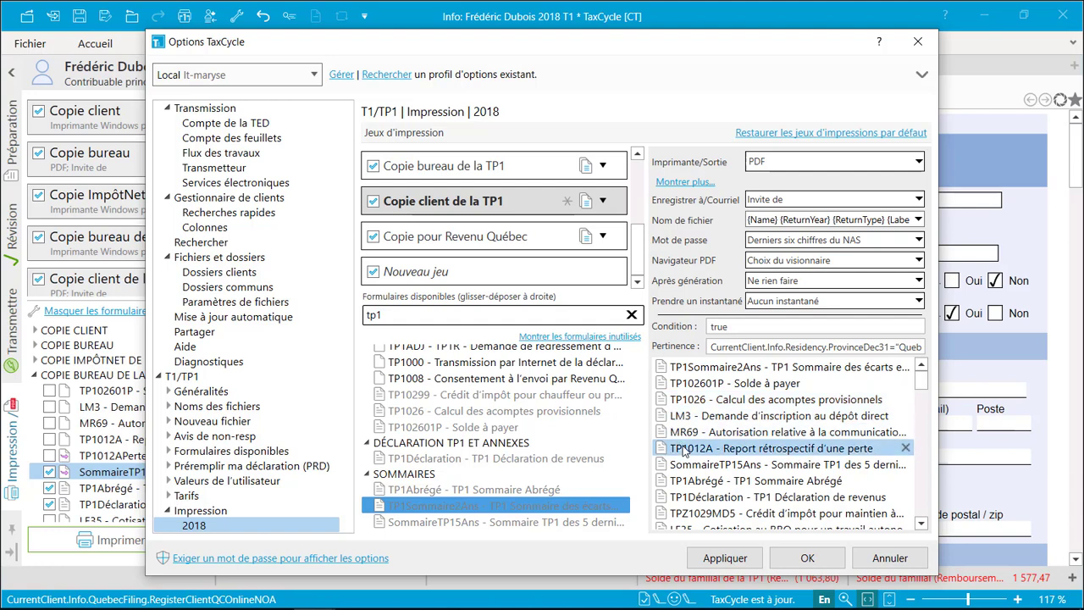
- Move SommaireTP15Ans up to directly below TP1Sommaire2Ans, and remove TP1Sommaire2Ans from the print set
drag(686, 469, 691, 385)
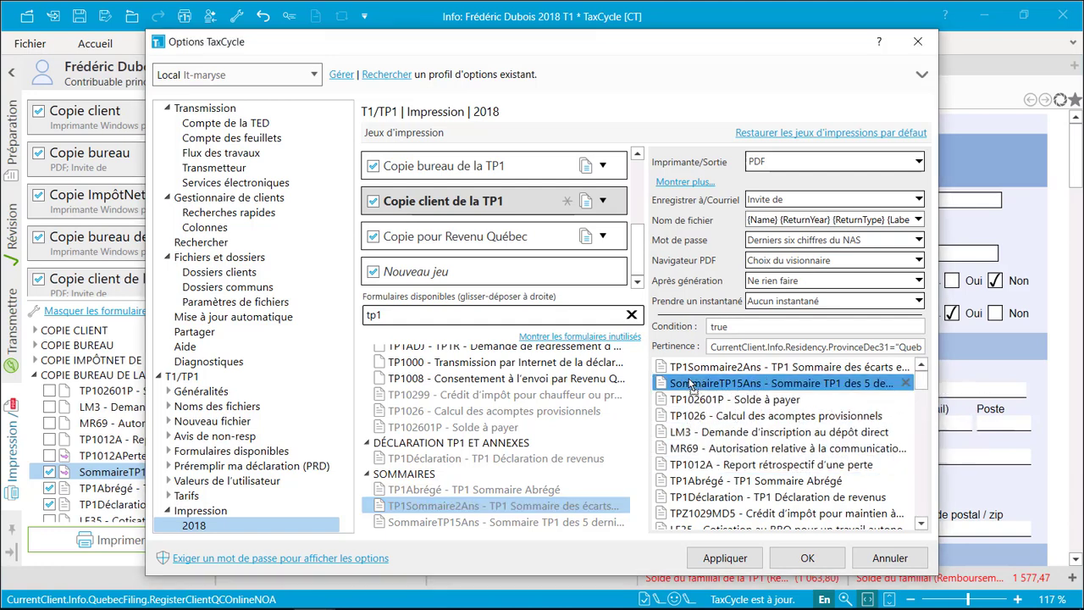
click(905, 367)
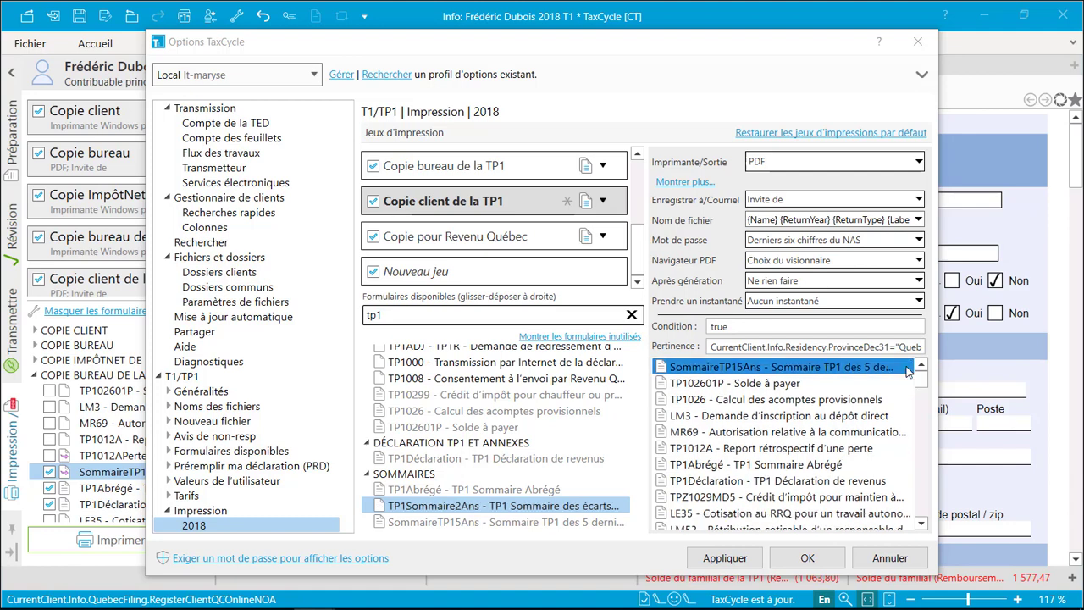
- Set SommaireTP15Ans to always appear in the print set and always be selected for printing
right_click(792, 377)
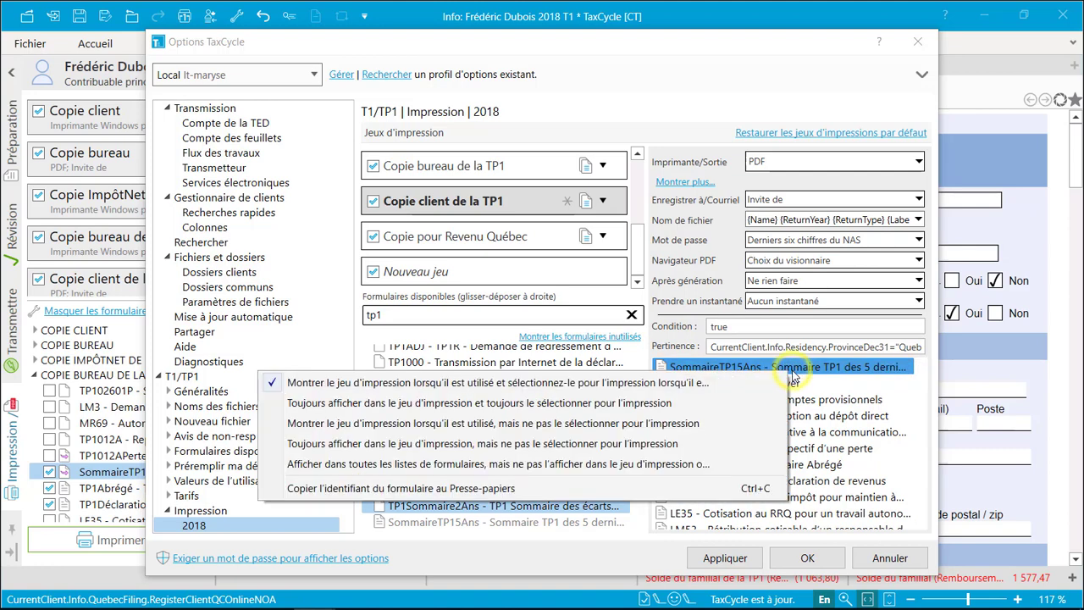
click(272, 406)
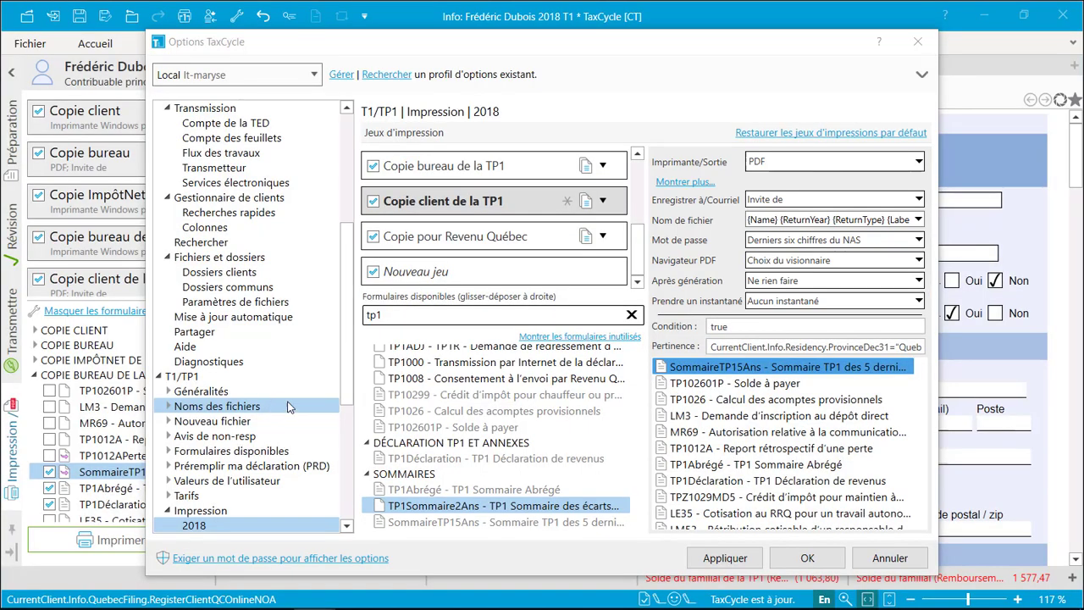
- Expand the output settings of Copie client de la TP1, set its output to Imprimante Windows par défaut, and save the options
click(682, 183)
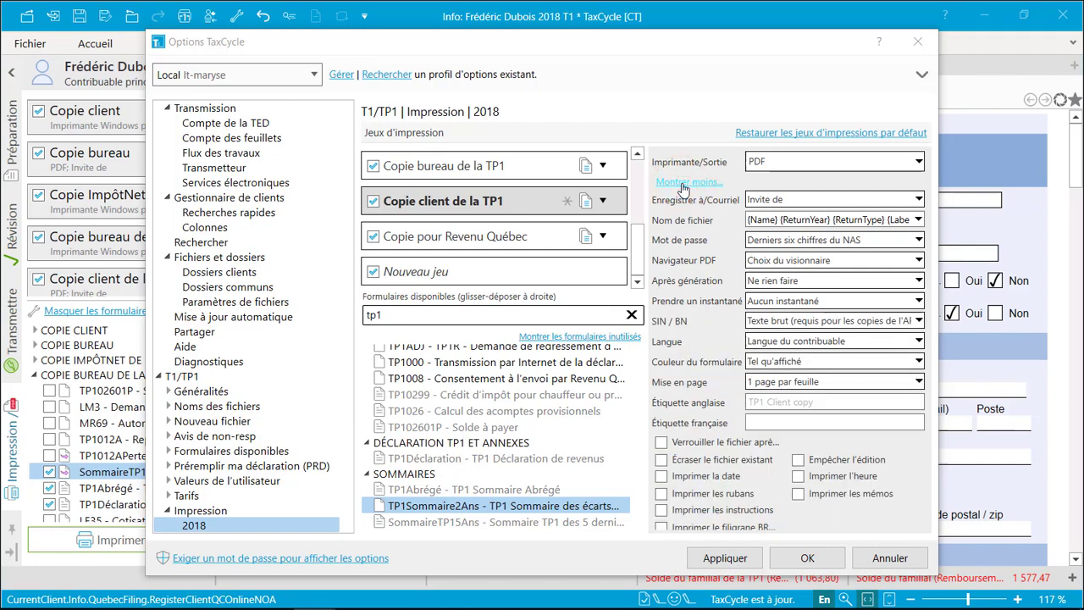
click(917, 162)
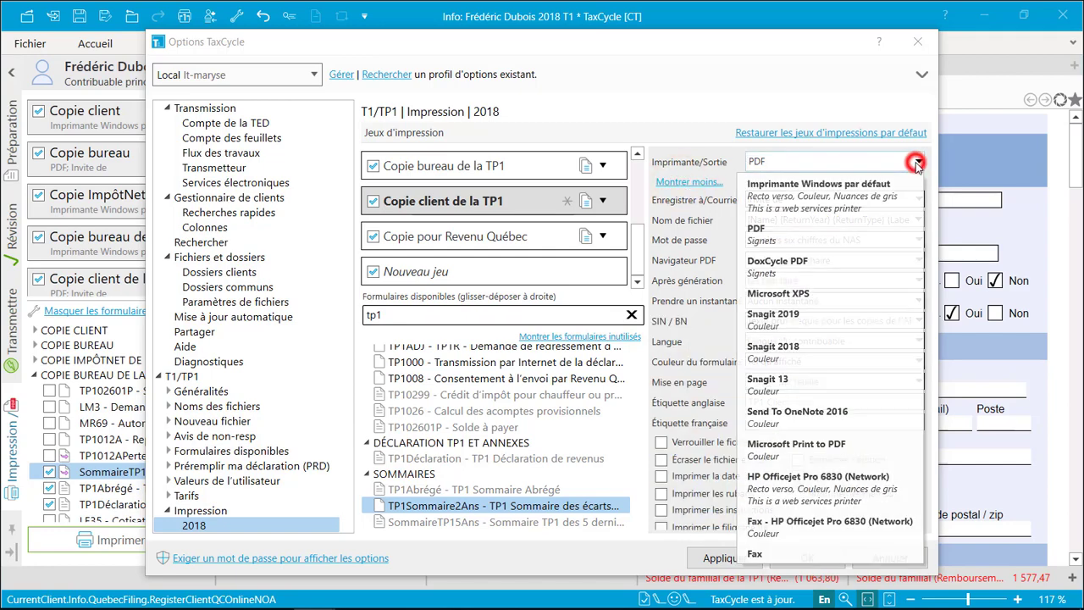
click(822, 182)
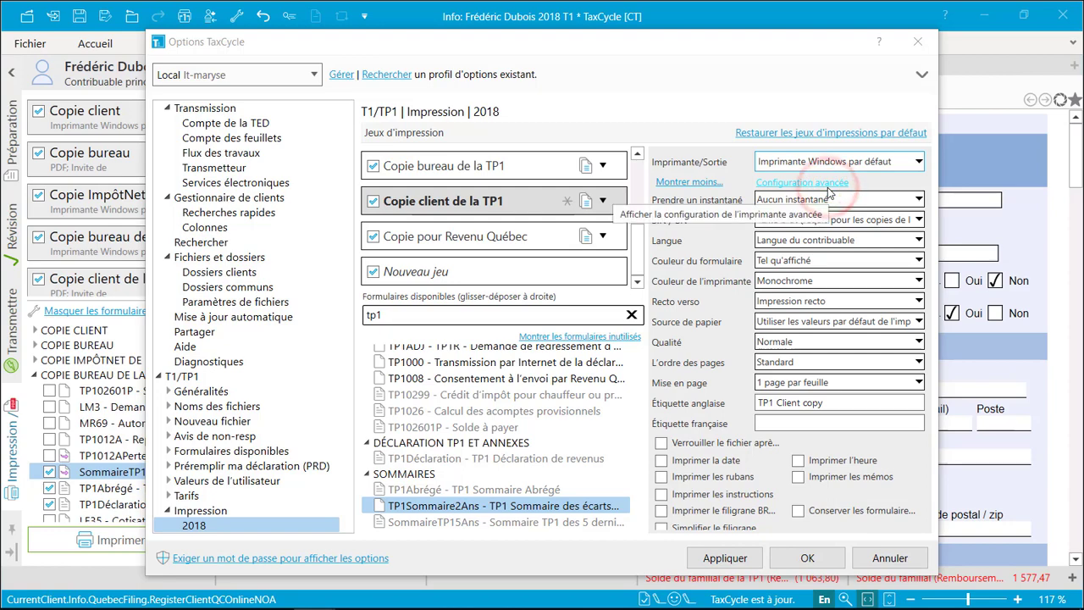
click(806, 557)
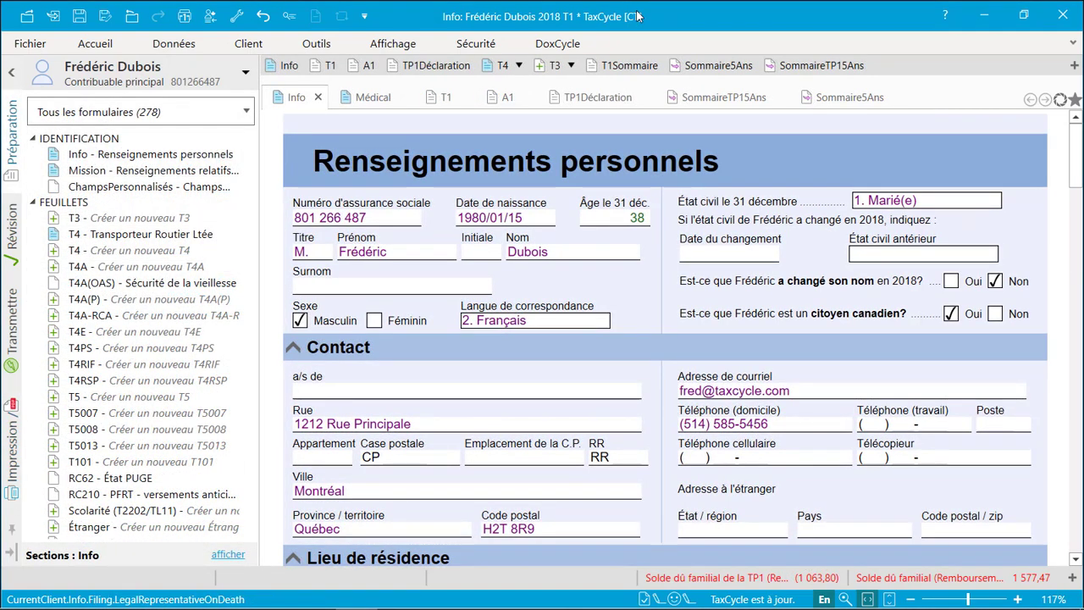
- Search for form T183 and open it
key(F4)
text(T183)
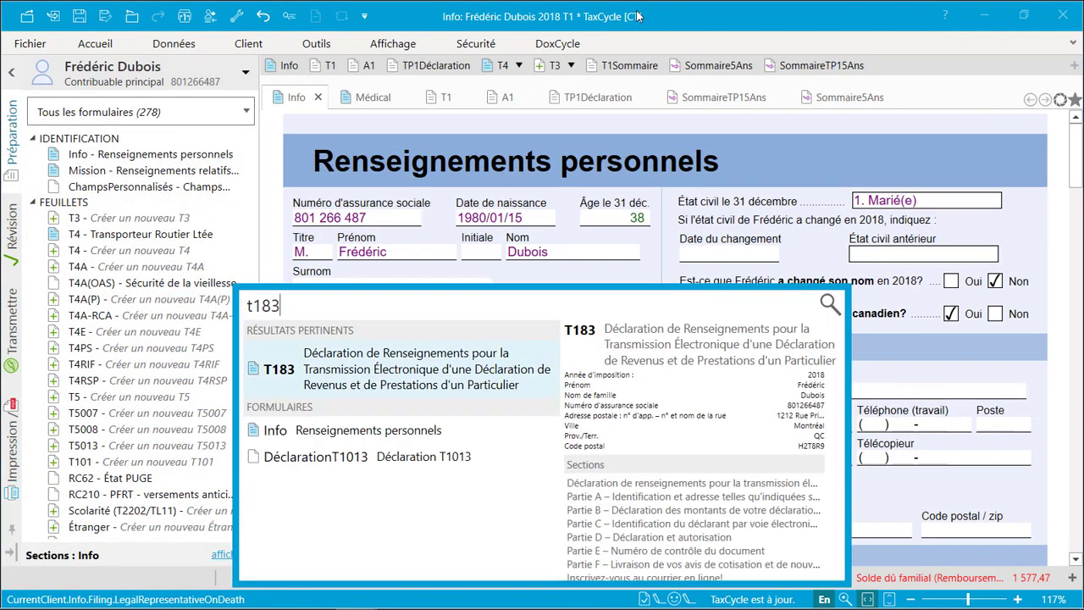
key(Return)
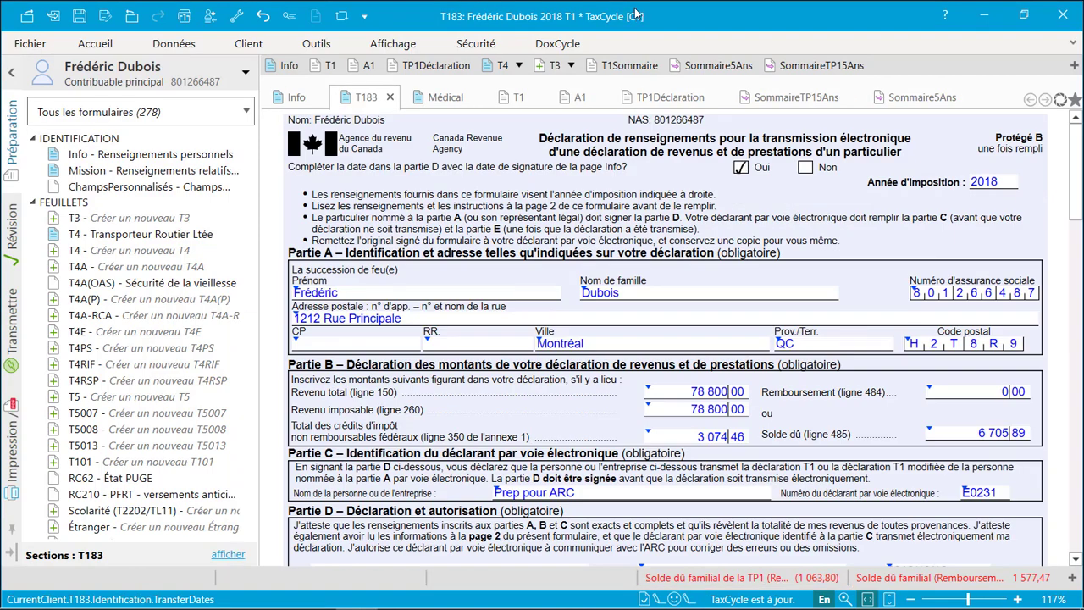
- Print the single form T183 with the output set to Imprimante Windows par défaut
click(315, 43)
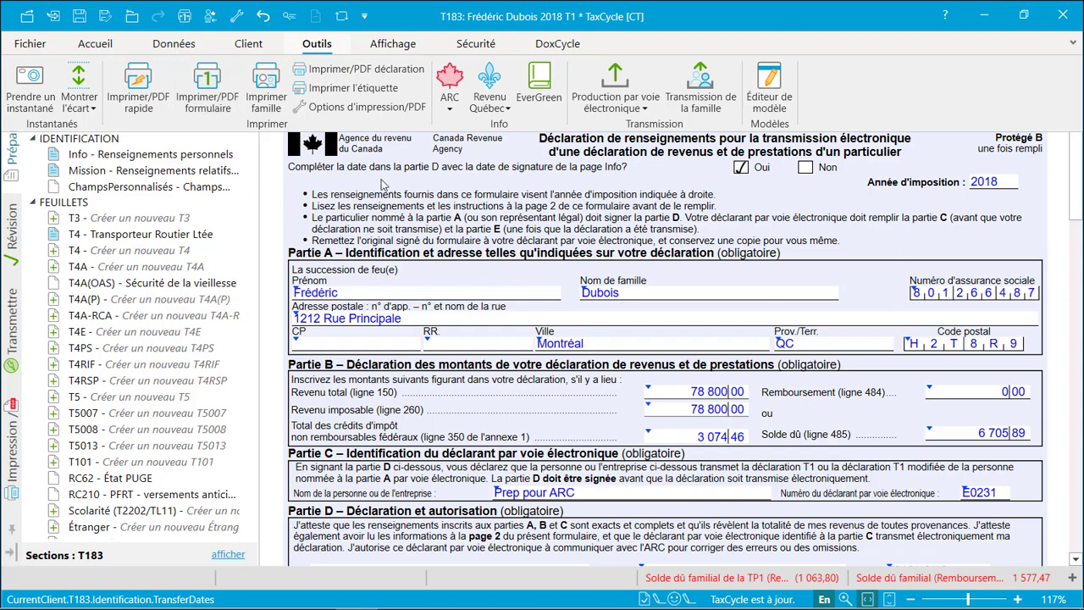
right_click(870, 279)
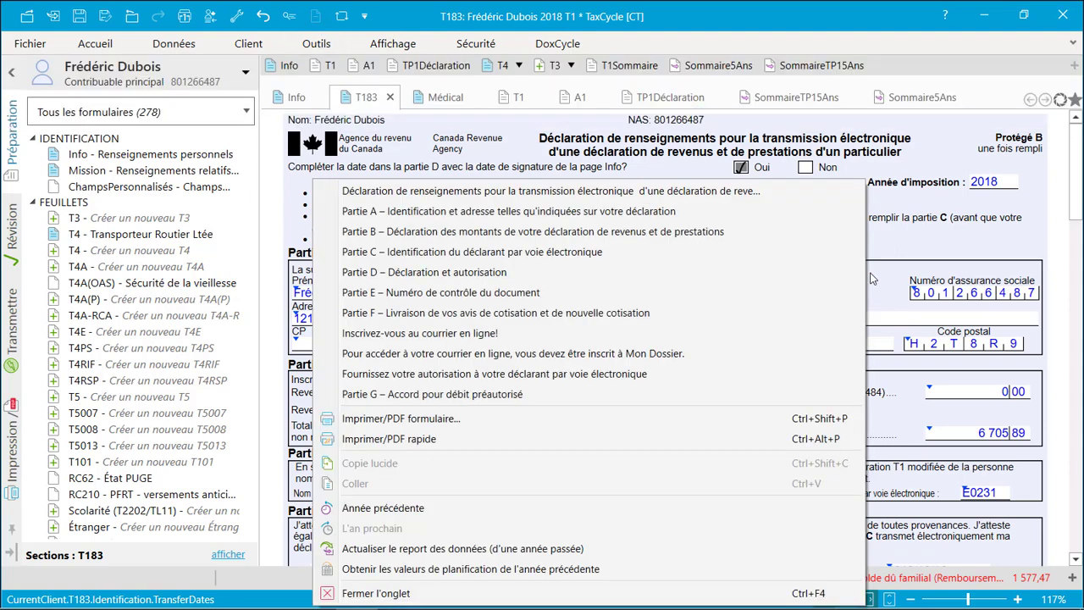
click(428, 422)
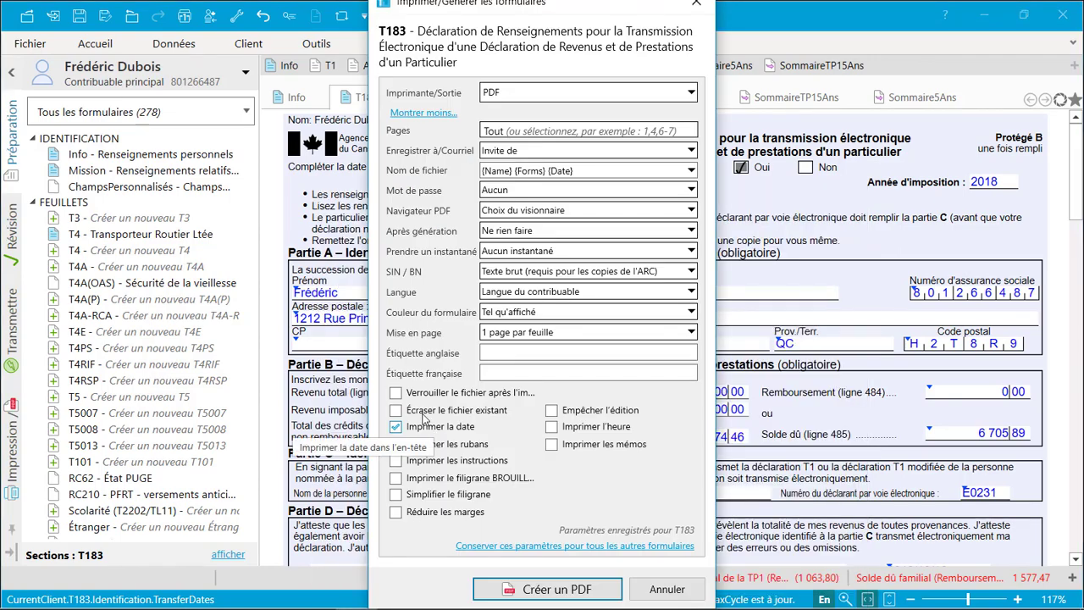
drag(368, 329, 273, 326)
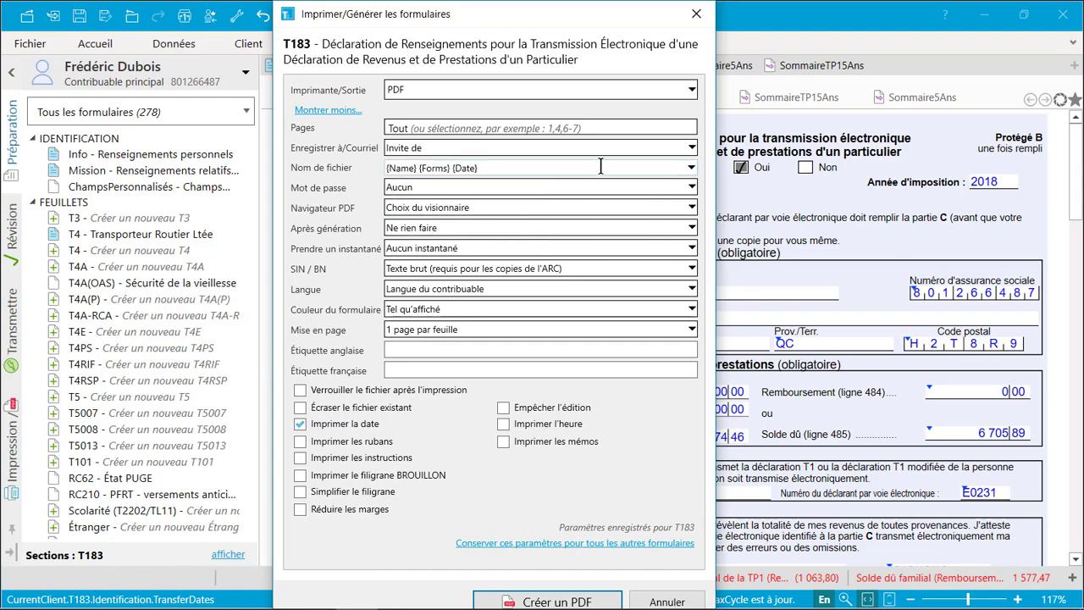
click(692, 91)
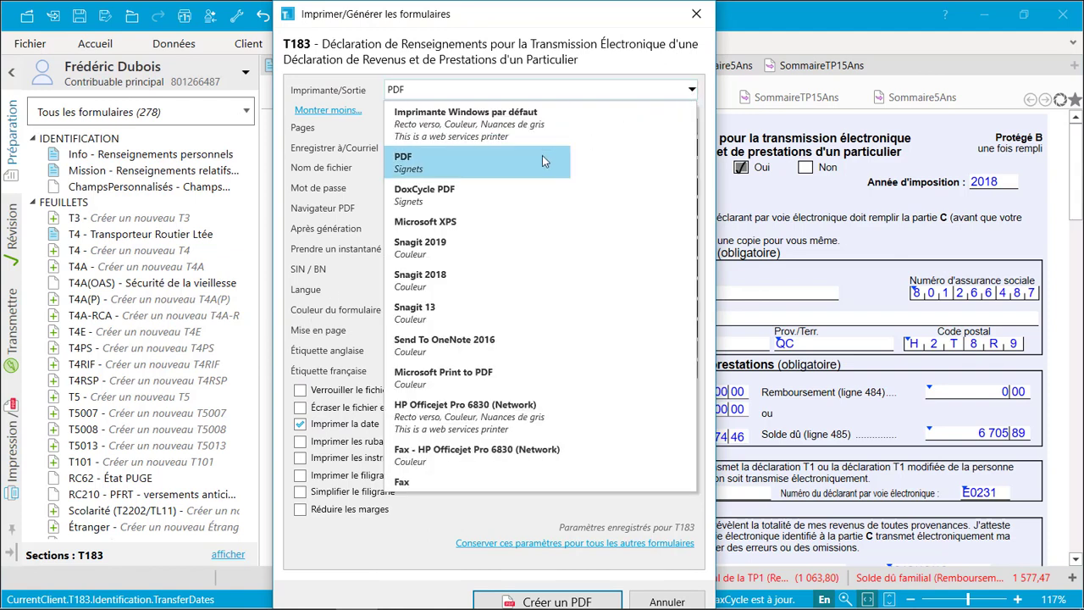
click(487, 125)
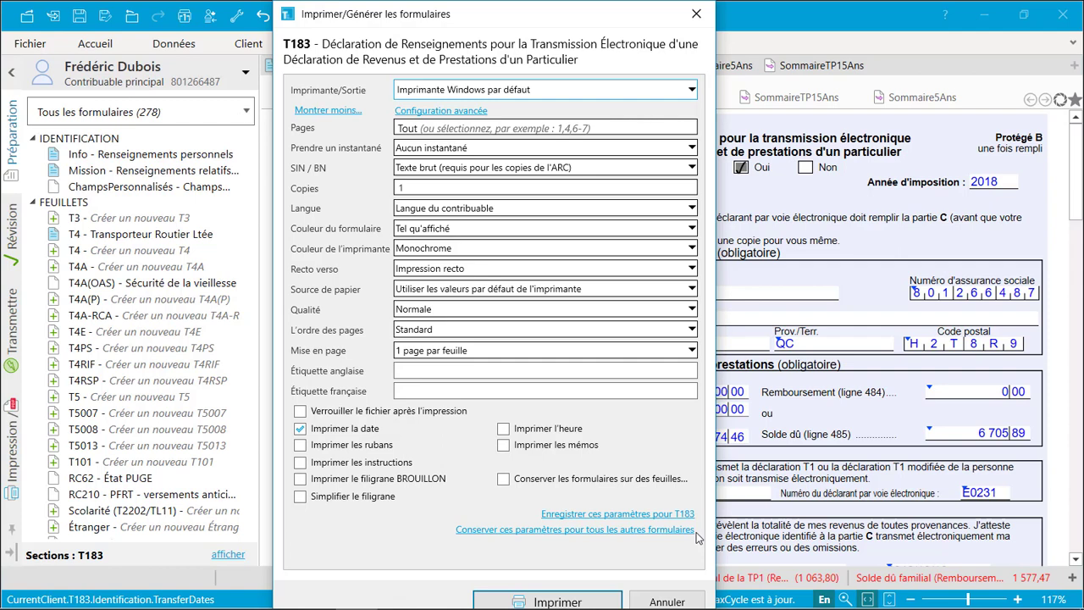
click(593, 604)
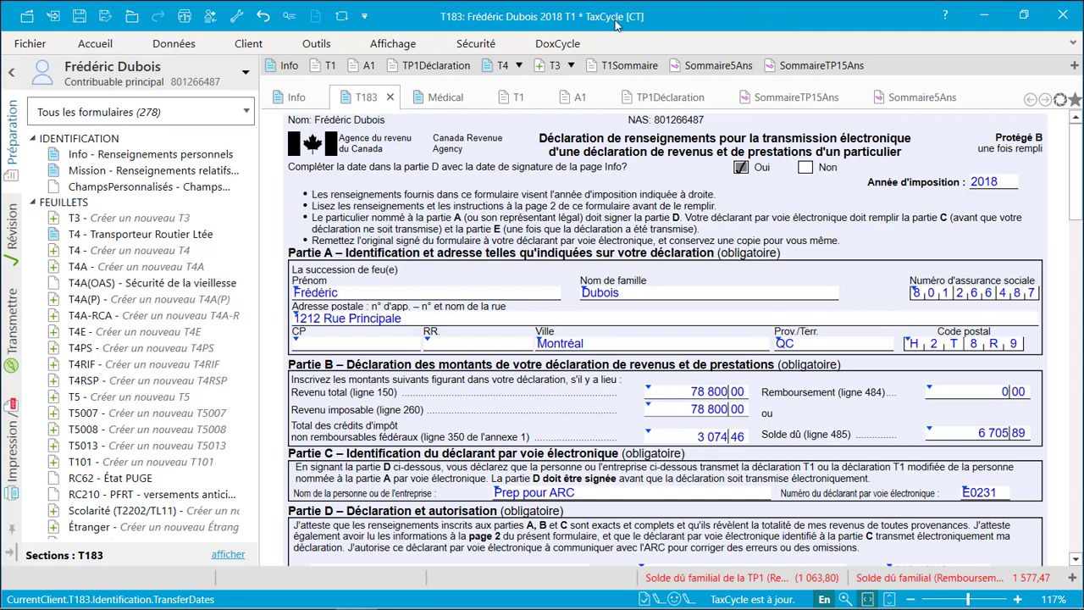
click(317, 44)
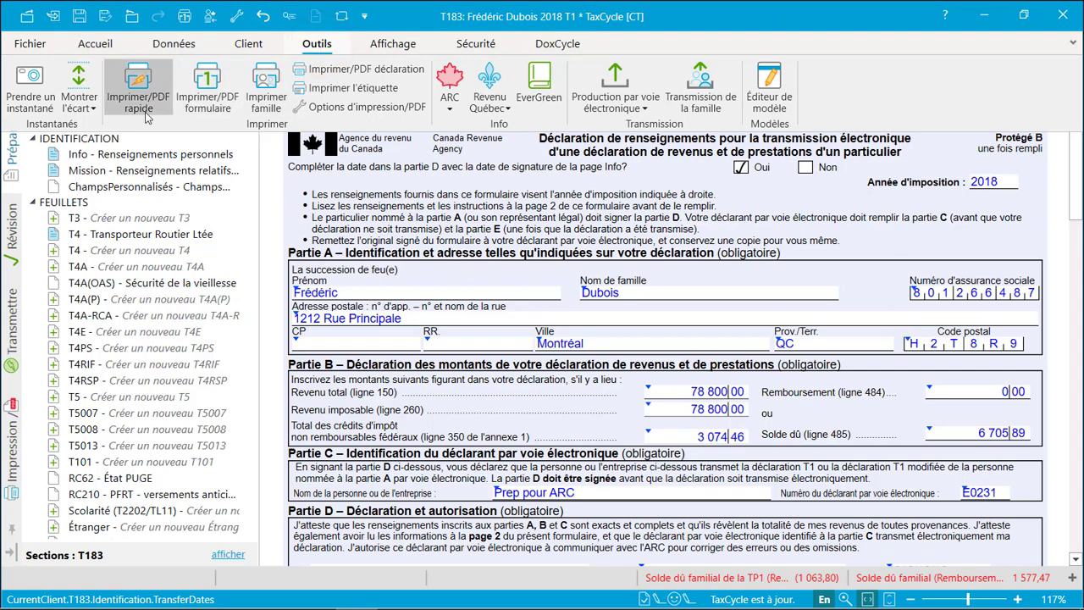
right_click(868, 244)
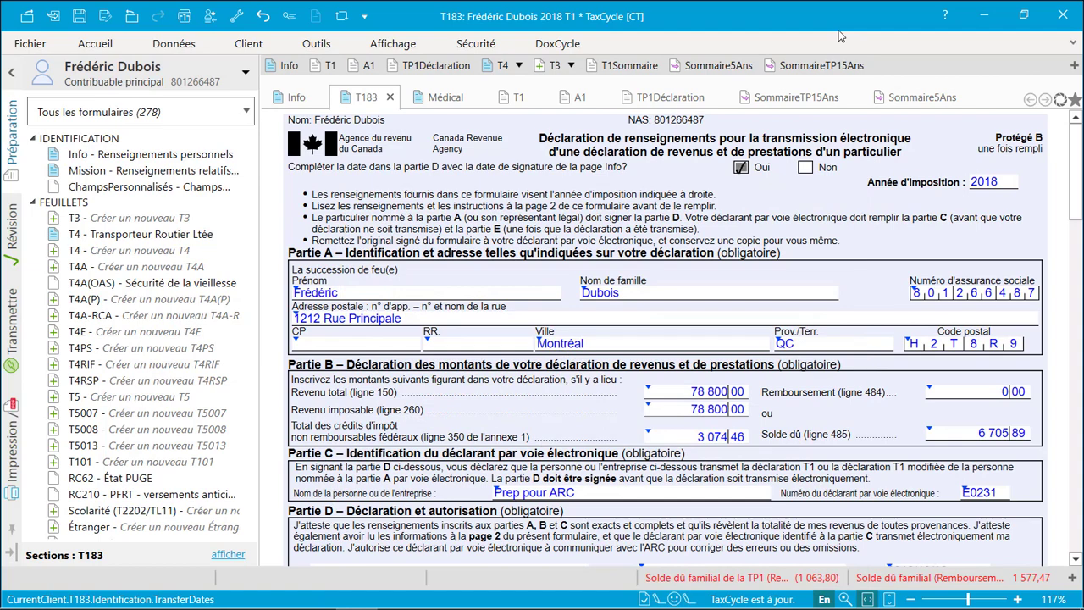
- Open the Imprimer / PDF Famille page to review both spouses' print sets
click(38, 49)
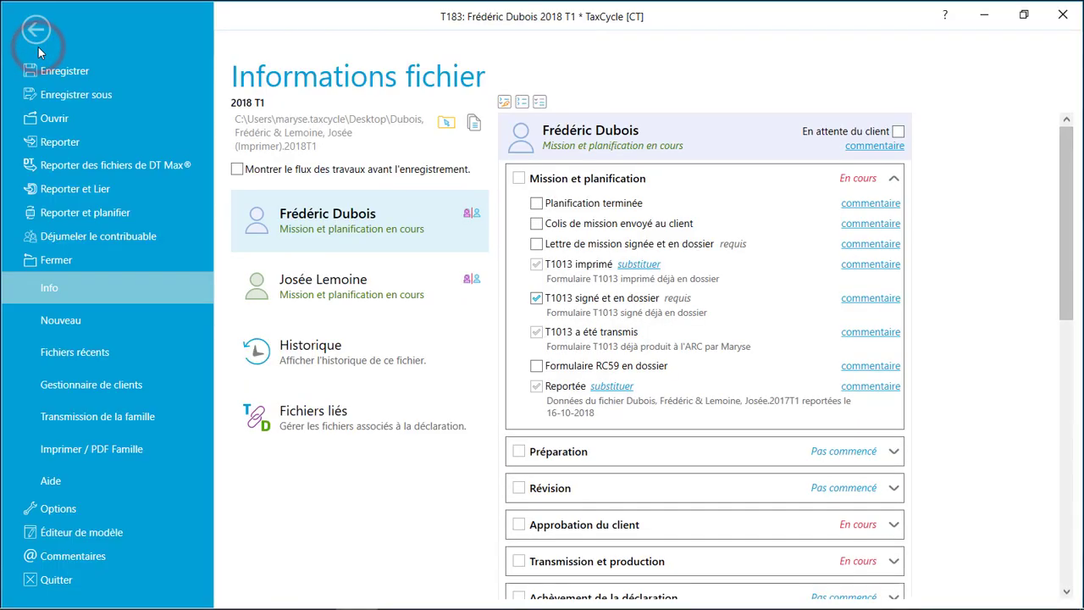
click(51, 450)
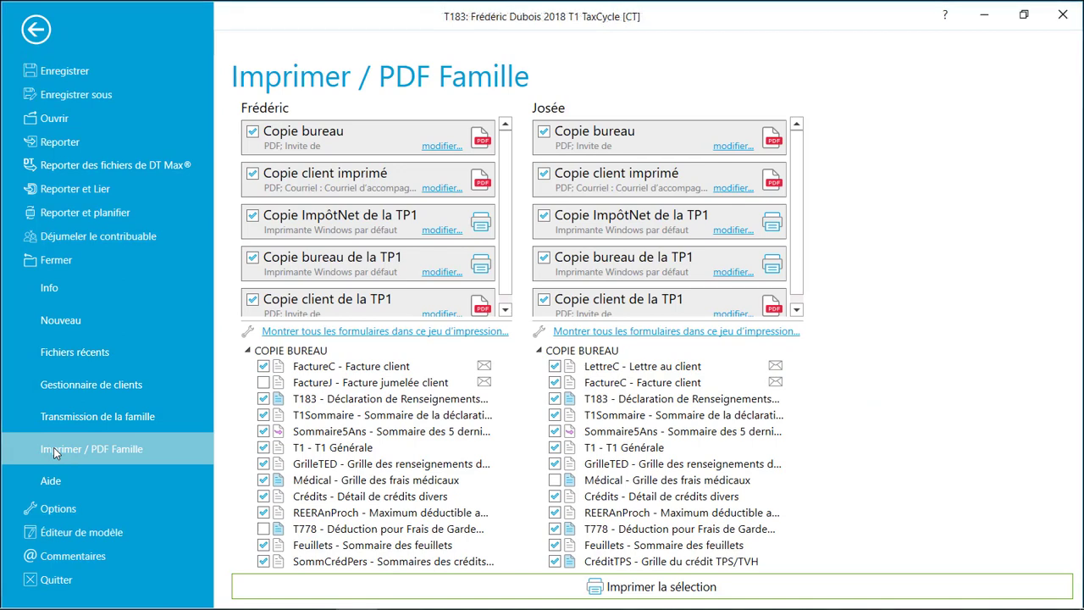
- Open the client manager and filter the complete list to T1/TP1 returns for 2018
click(66, 388)
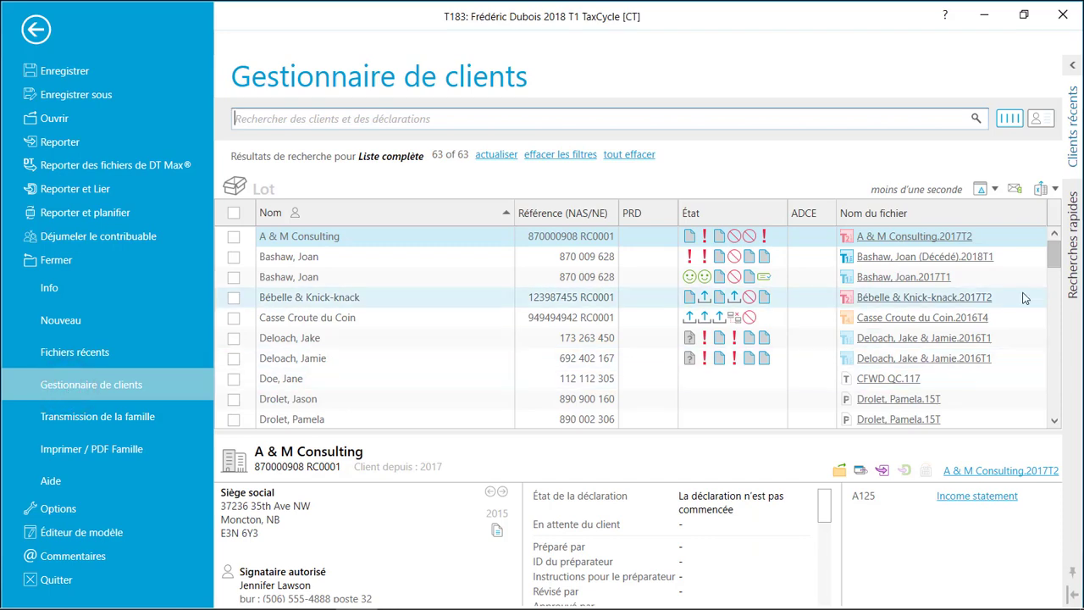
click(1071, 269)
click(872, 404)
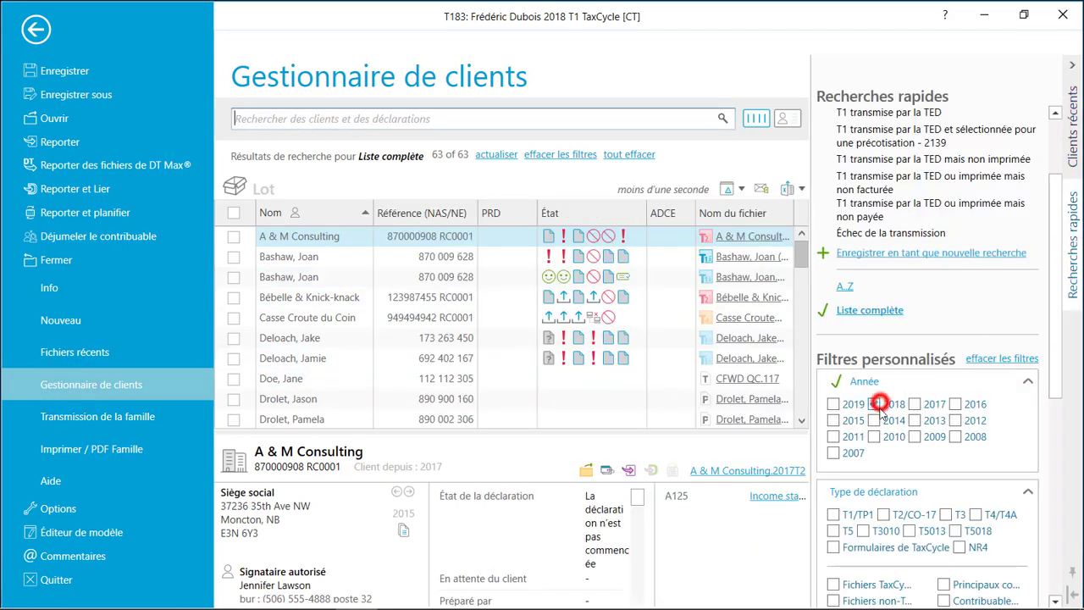
click(833, 514)
click(1072, 66)
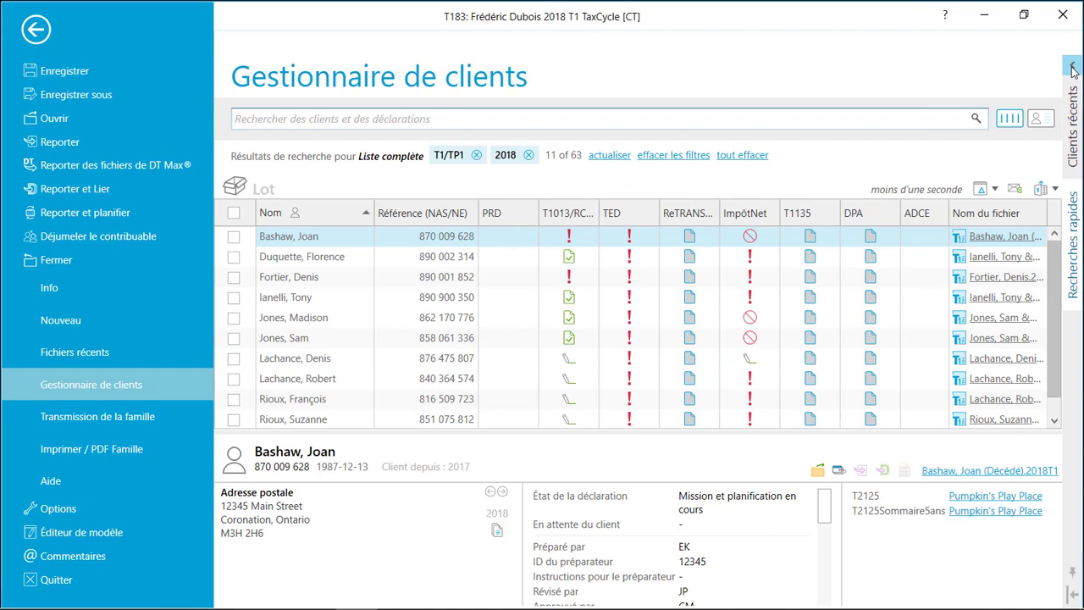
- Add all the filtered returns to the batch and open the batch operations
click(232, 297)
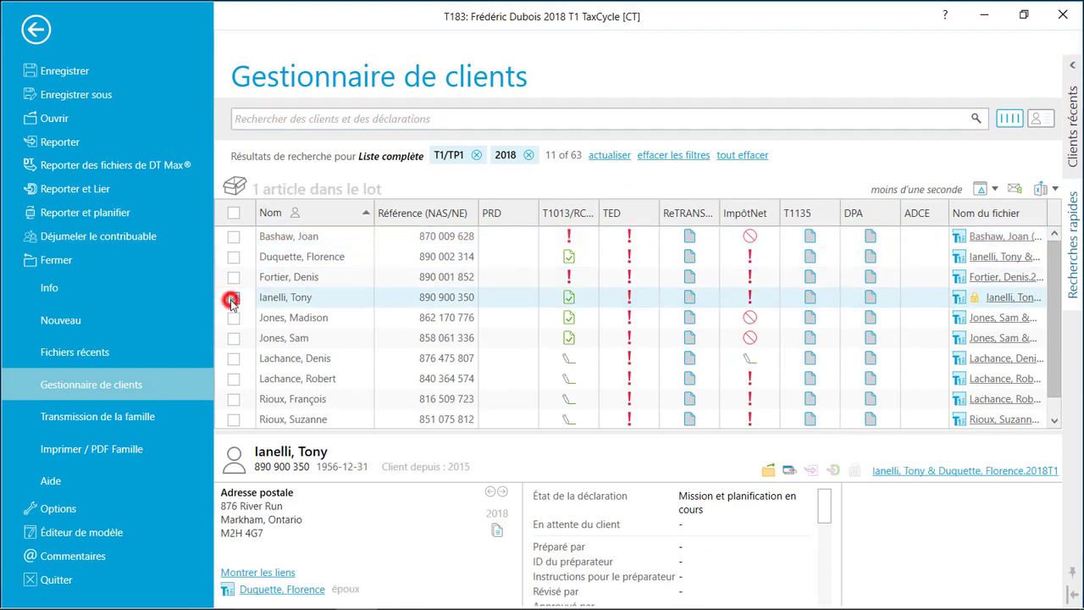
click(235, 360)
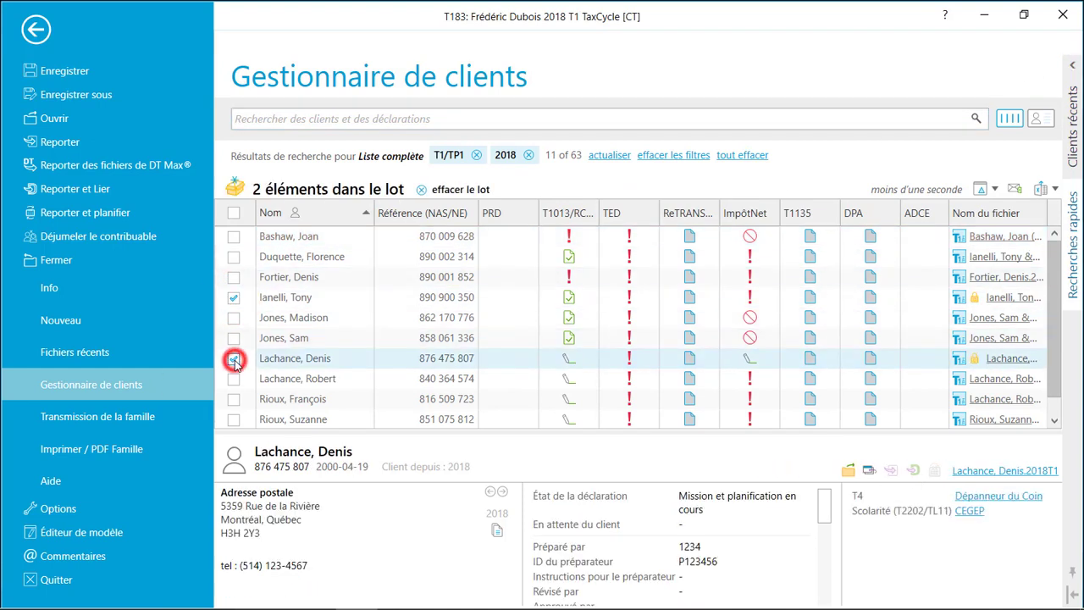
click(233, 213)
click(235, 191)
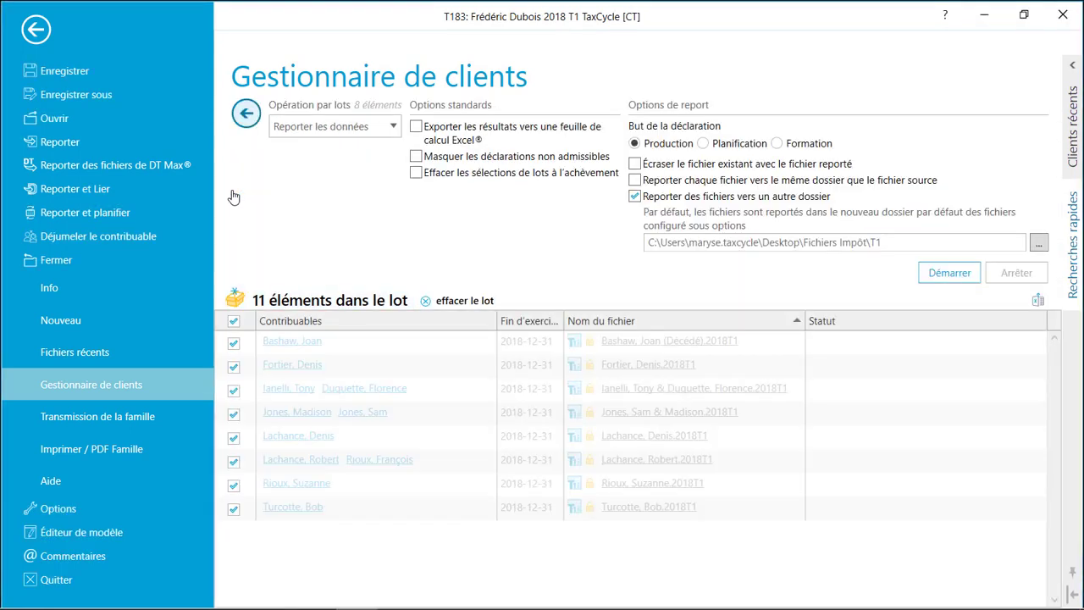
- Start an Imprimer batch for "Copie client de la TP1; Copie client imprimé", printing only the principal taxpayer's return
click(391, 127)
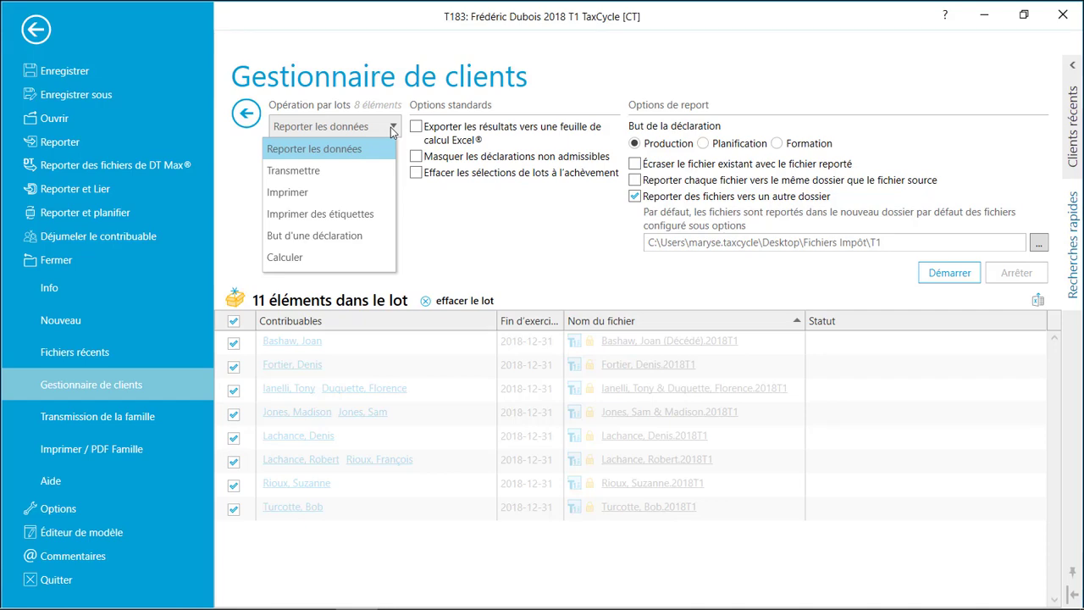
click(338, 192)
click(665, 156)
text(Co)
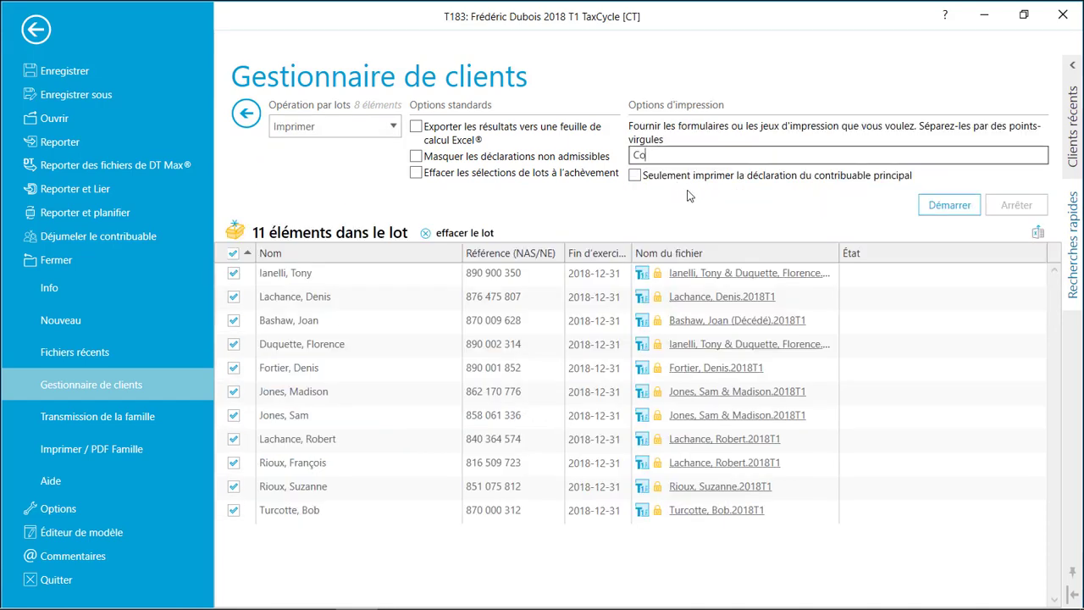
text(pie client de la TP1; Copie)
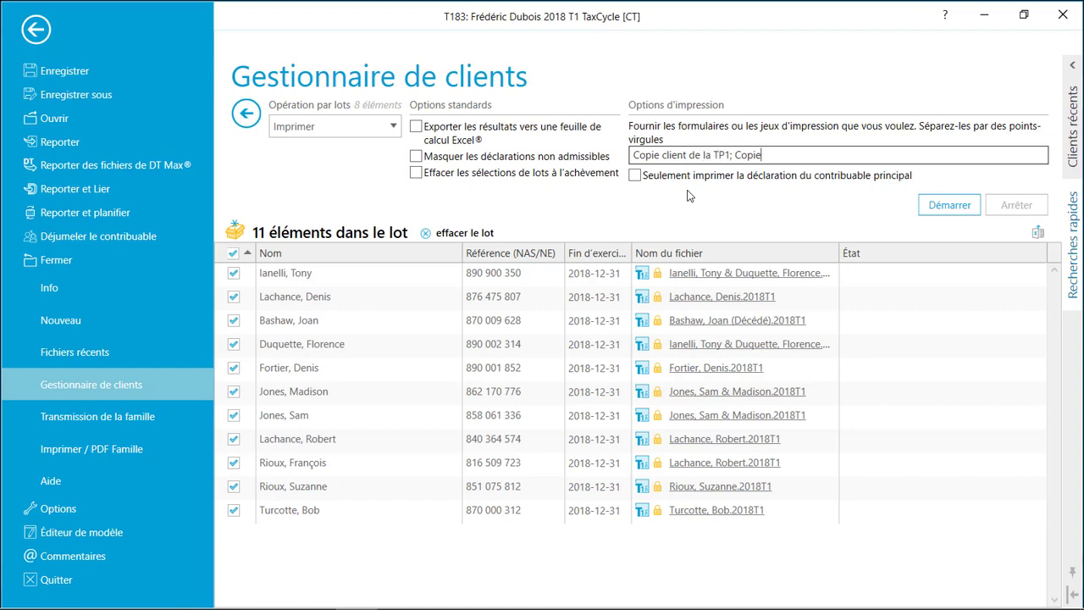
text( client imprimé)
click(634, 176)
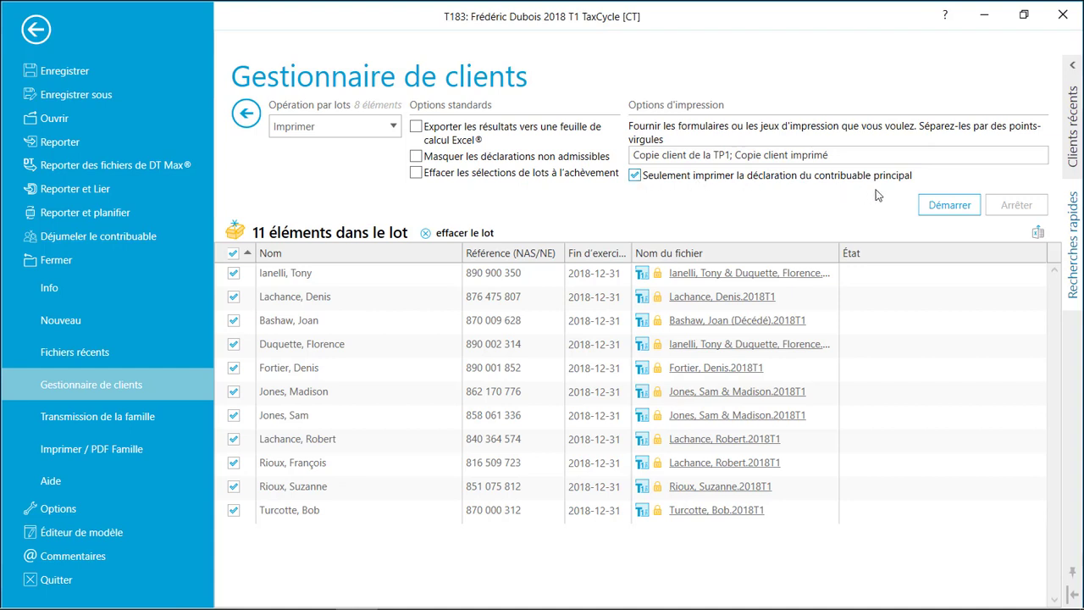
click(941, 206)
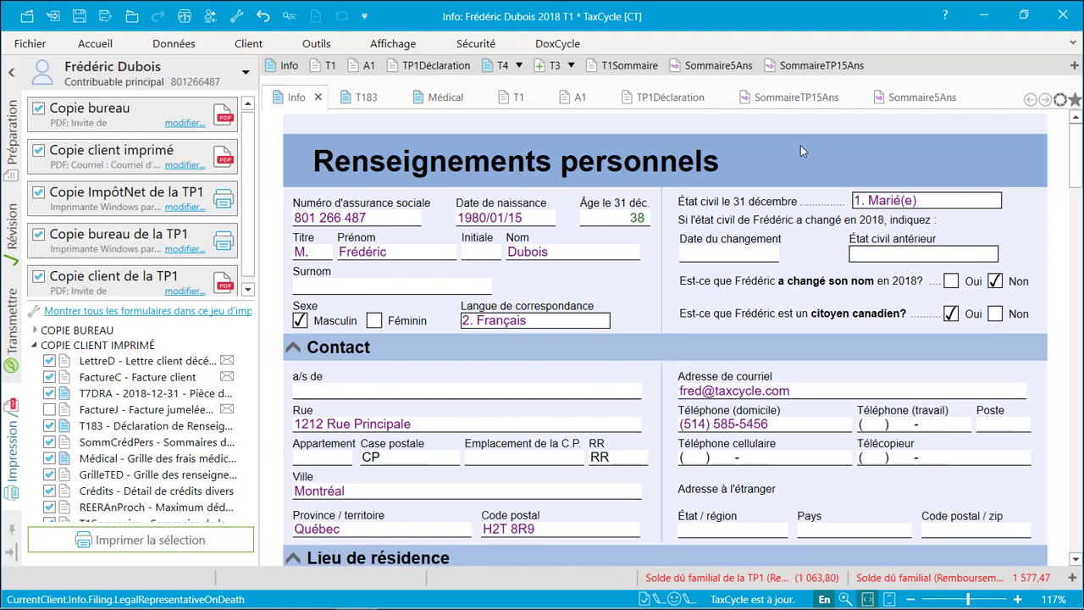
- Search for and open GrilleTED, and answer Oui to question 14 about mailing the return instead of transmitting it
key(F4)
text(ted)
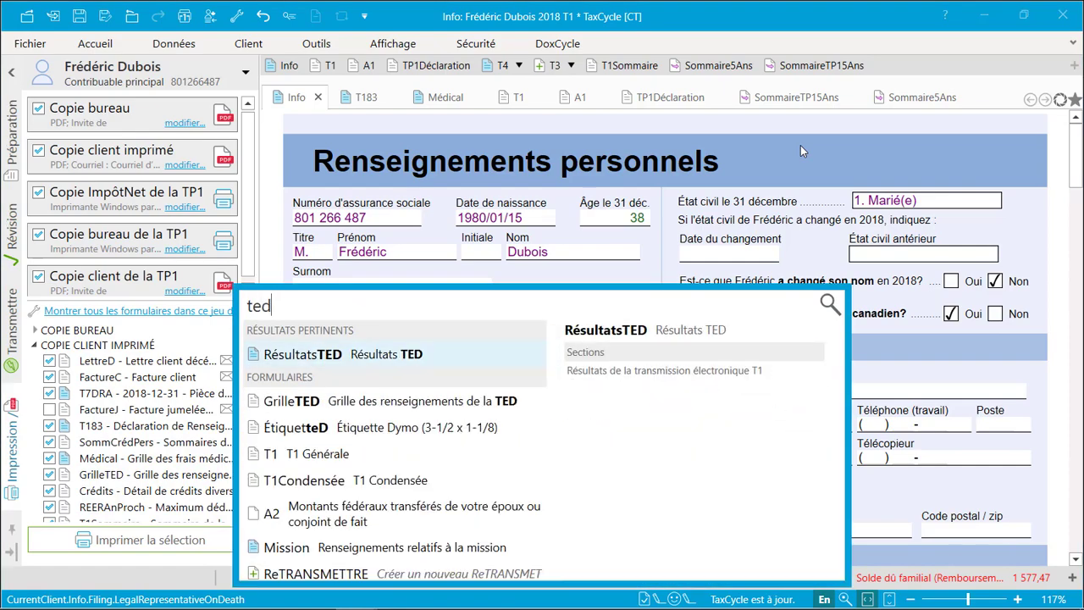
click(524, 408)
drag(1073, 165, 1078, 246)
click(365, 465)
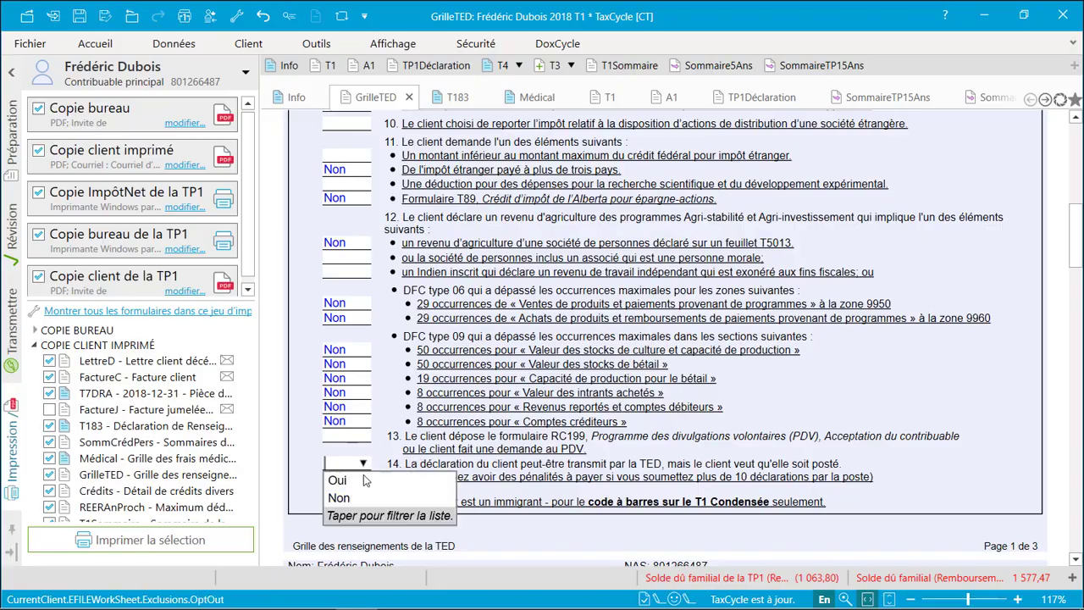
click(363, 482)
key(Return)
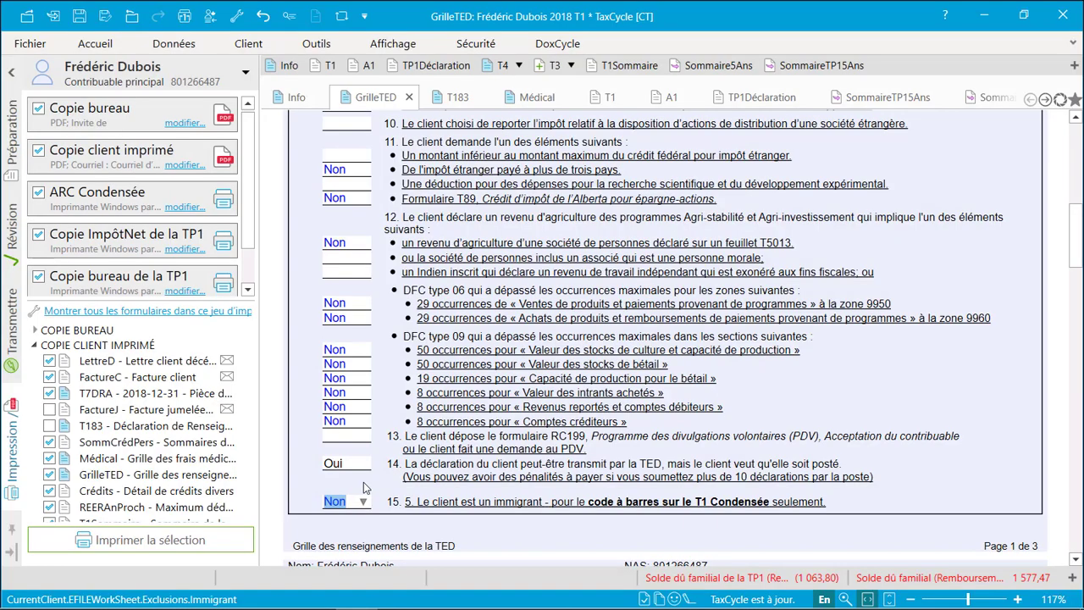
- Search for and open the ImpôtNet worksheet, answer Oui to question 11 about mailing the return, and check the available print sets
key(F4)
text(imp)
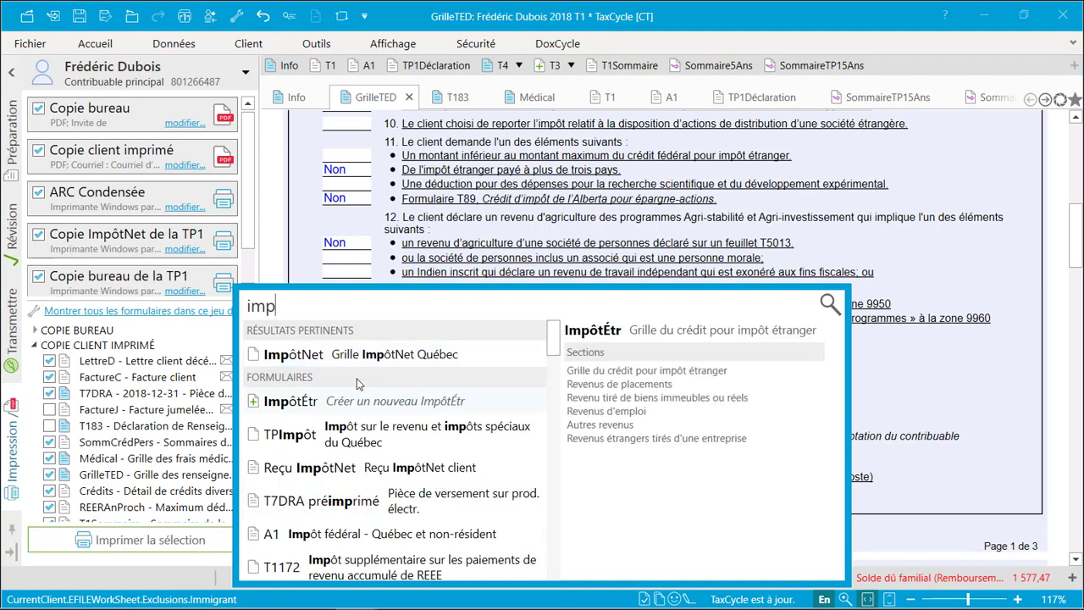
click(363, 354)
click(363, 354)
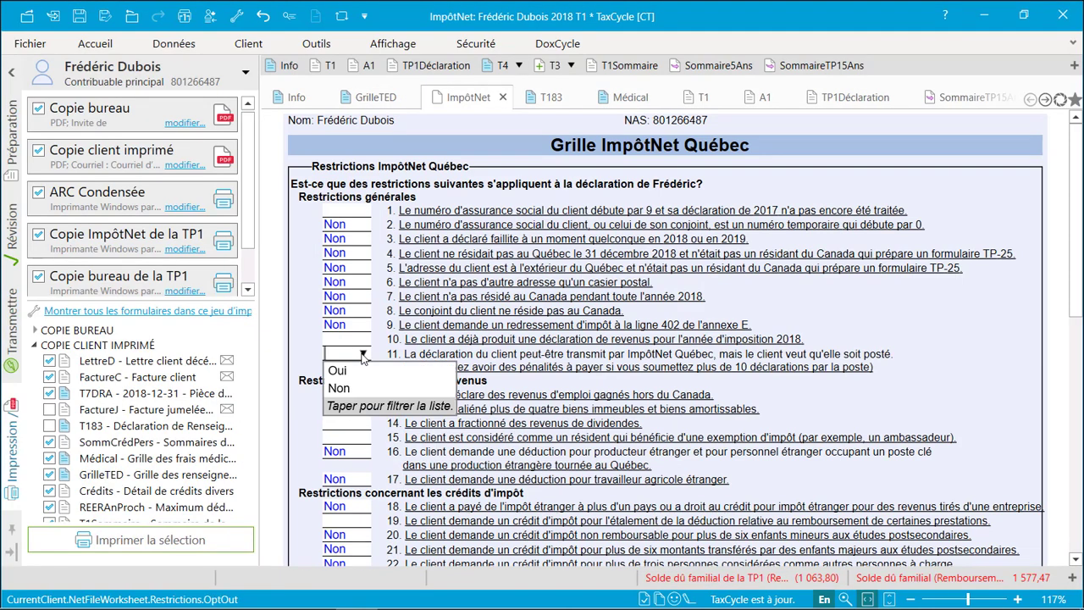
click(337, 370)
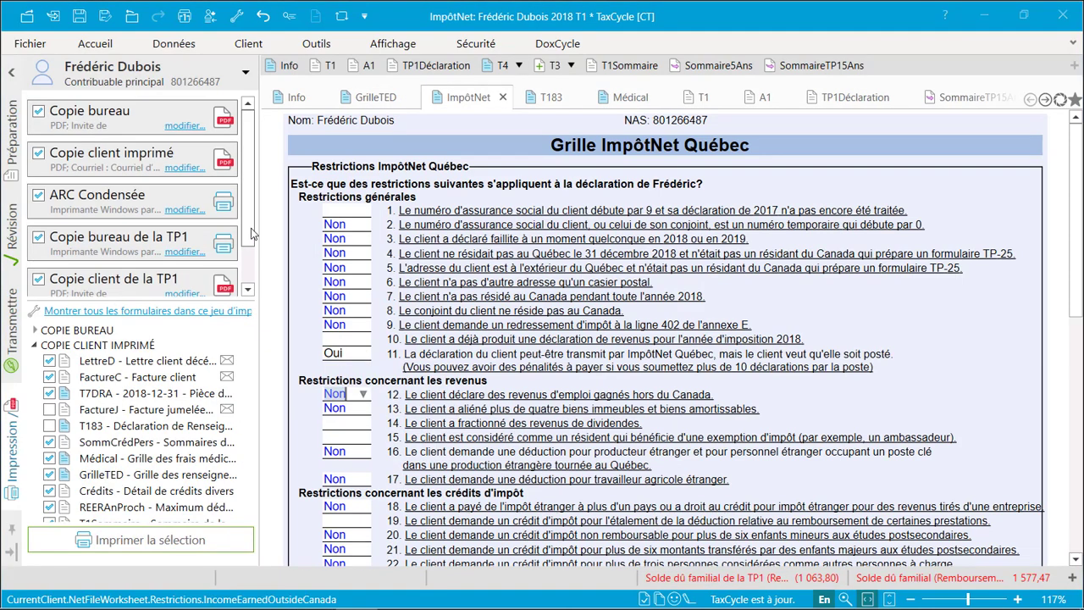
scroll(249, 280, down, 2)
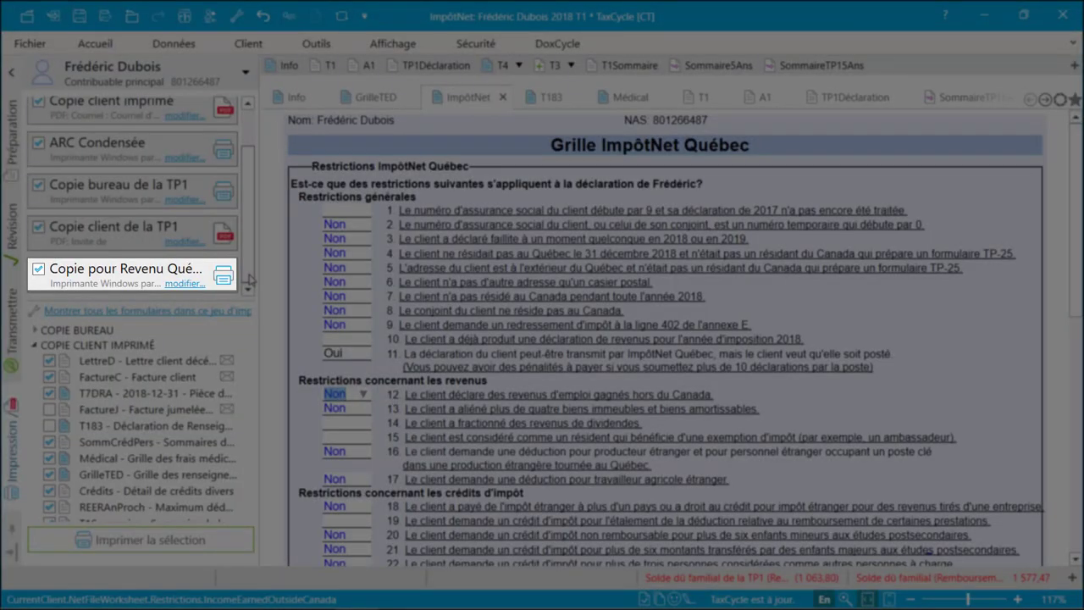